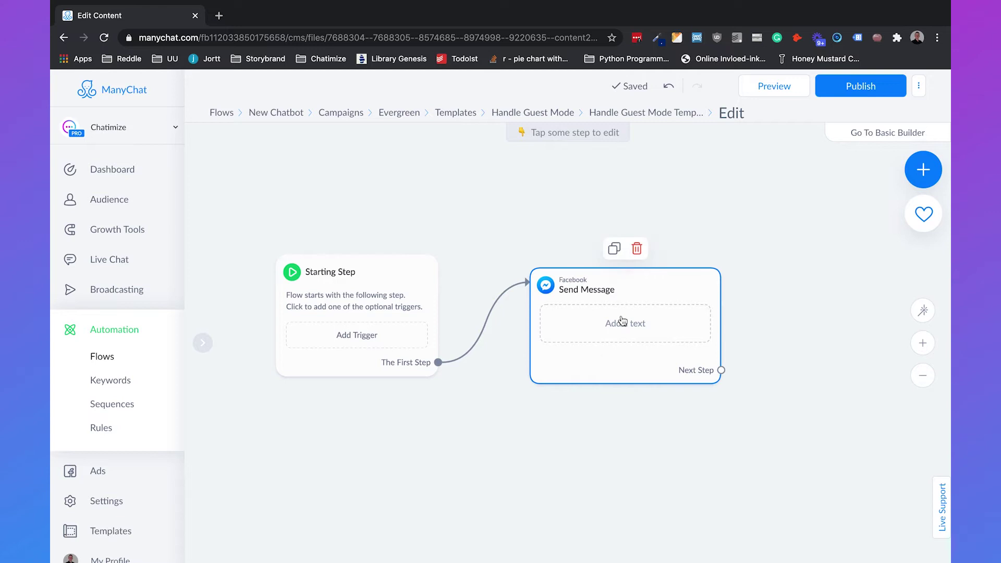
Add a new Condition step and link the first step to it
click(923, 169)
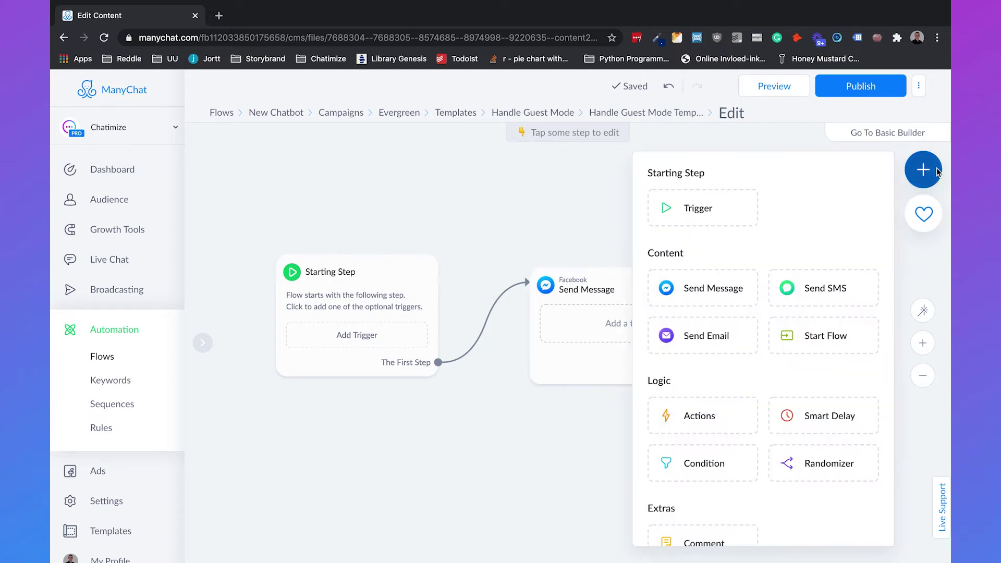
click(697, 468)
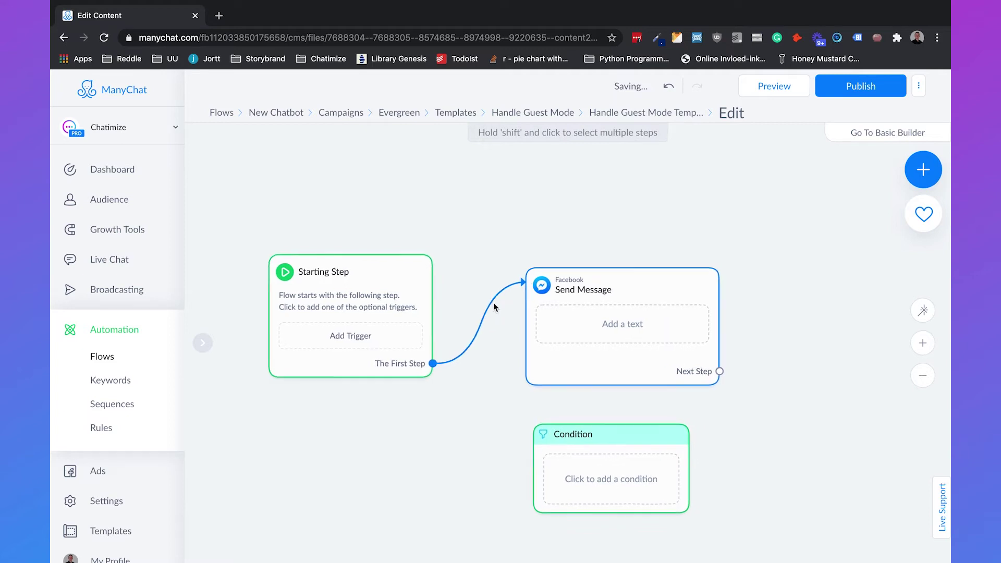
scroll(623, 298, up, 3)
drag(694, 209, 652, 207)
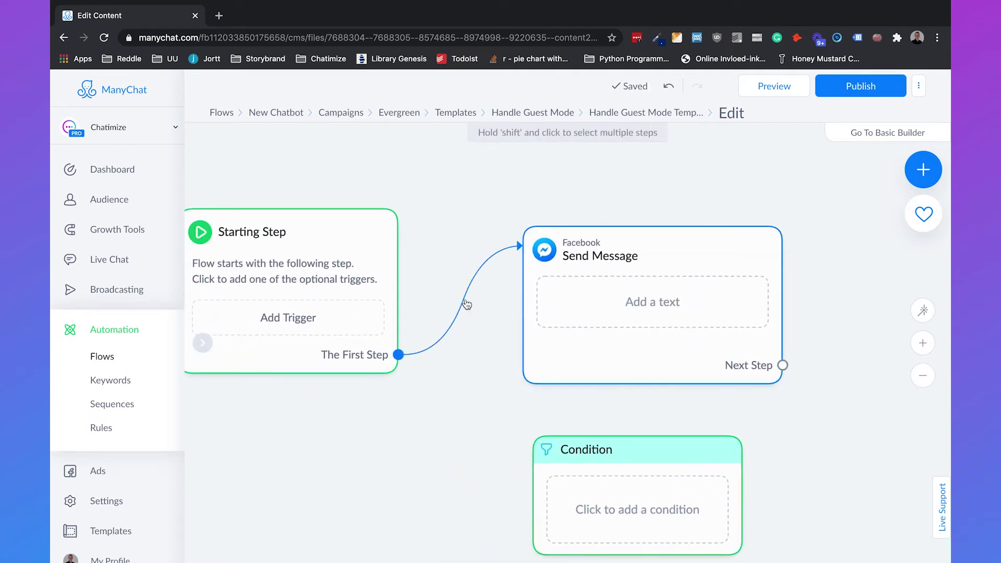
drag(466, 287, 537, 449)
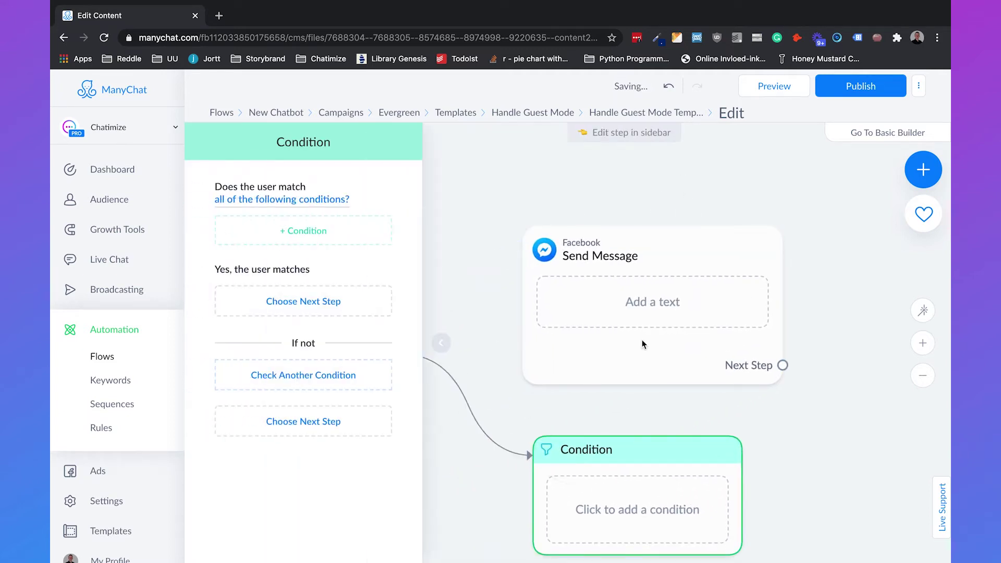
Delete the unused Send Message step and move the Condition up beside the Starting Step
click(664, 207)
drag(643, 448, 637, 239)
click(923, 375)
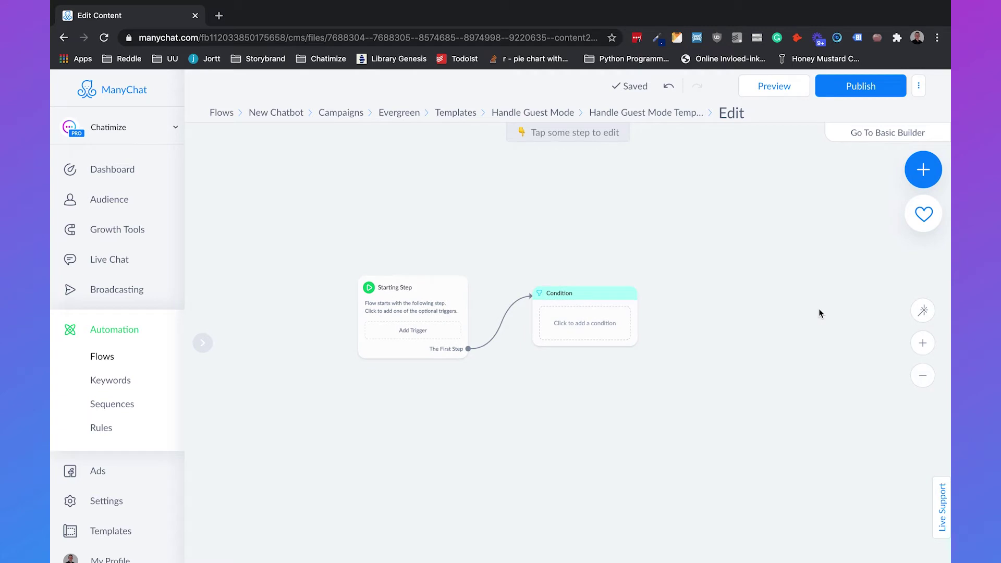
Add an Existing Contact rule to the Condition step
click(590, 329)
click(286, 228)
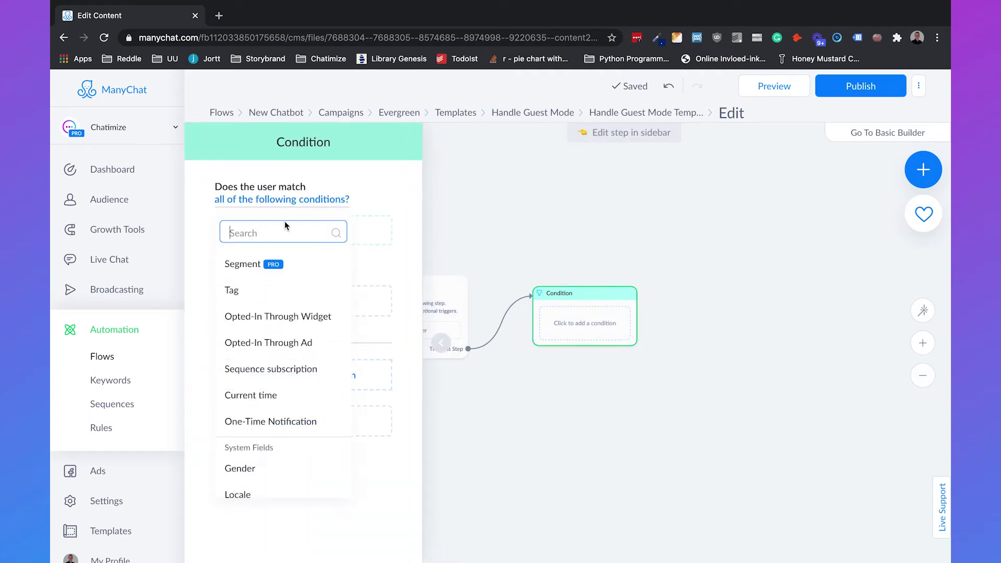
text(exi)
key(BackSpace)
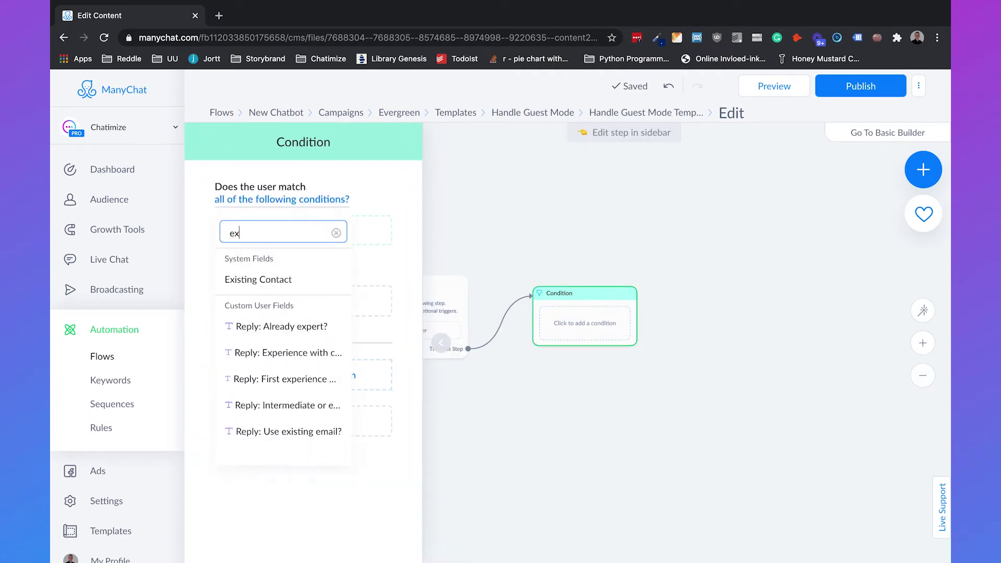
click(268, 278)
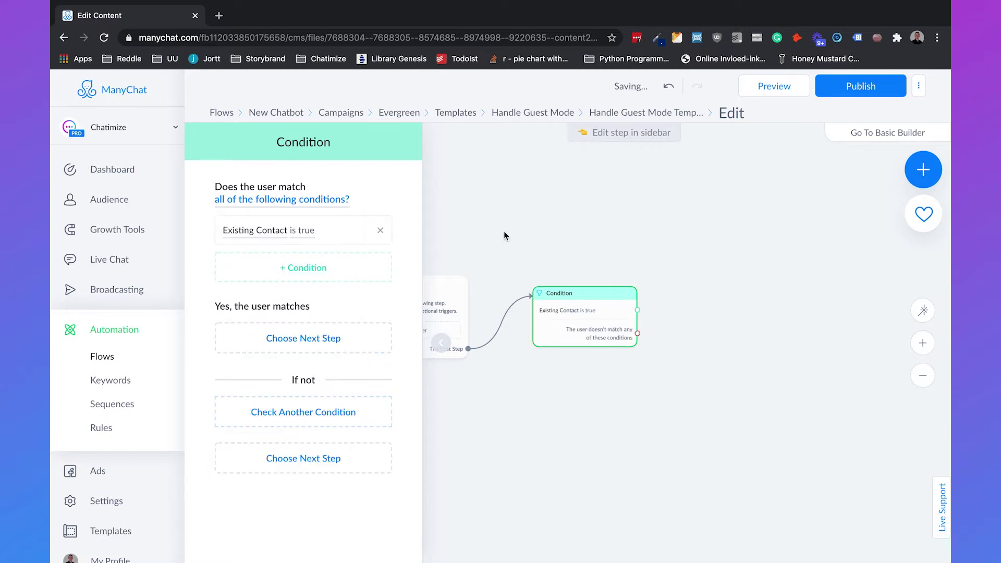
click(543, 225)
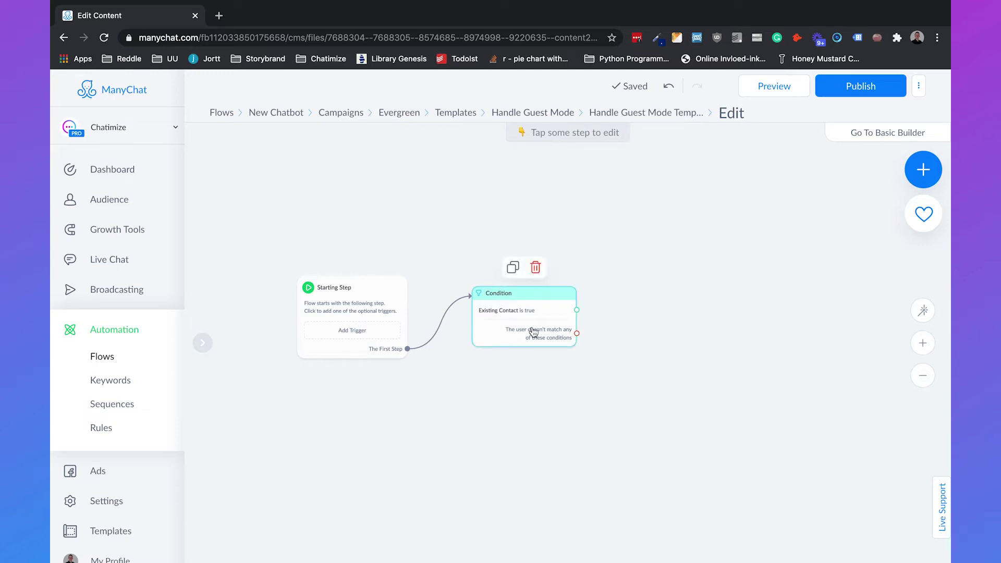
drag(649, 281, 614, 282)
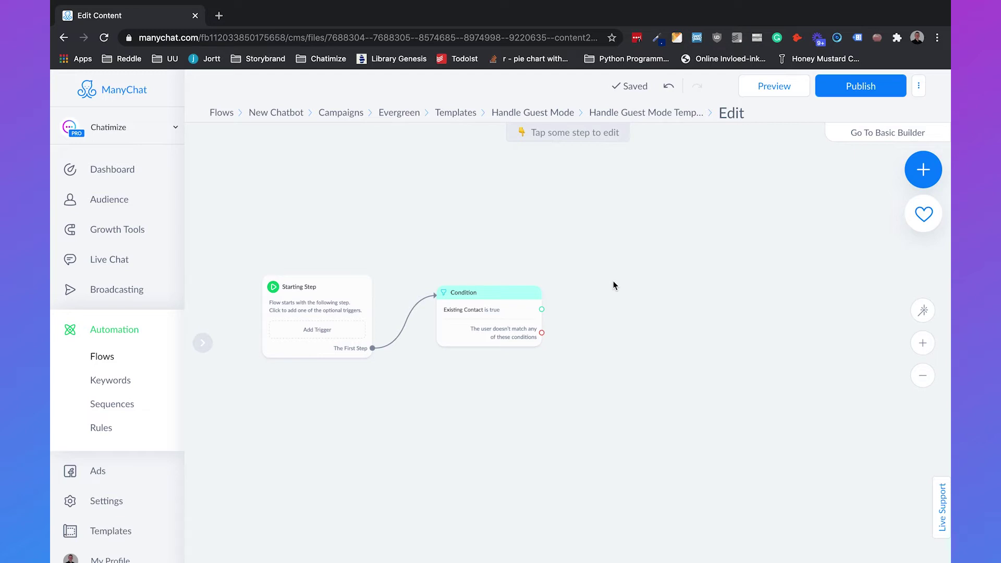
Add a Send Message step on the no-match branch with a User Input block replacing the empty text
drag(542, 333, 581, 369)
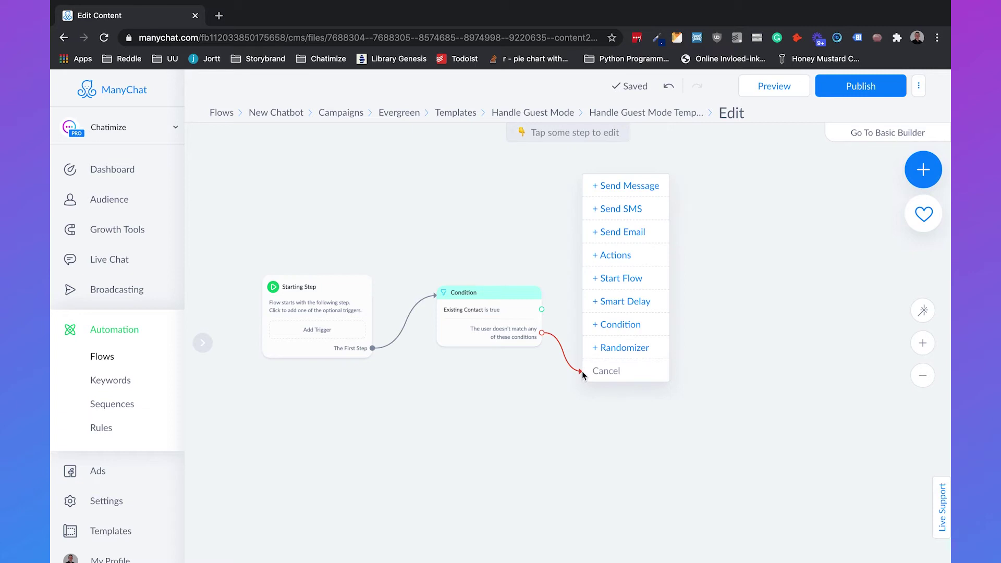
click(619, 193)
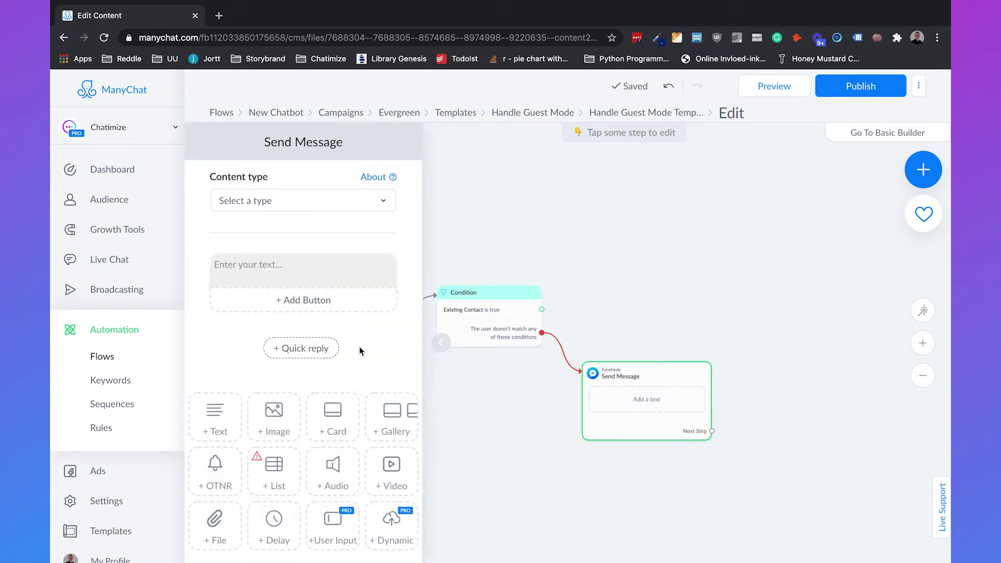
scroll(358, 346, down, 2)
click(336, 447)
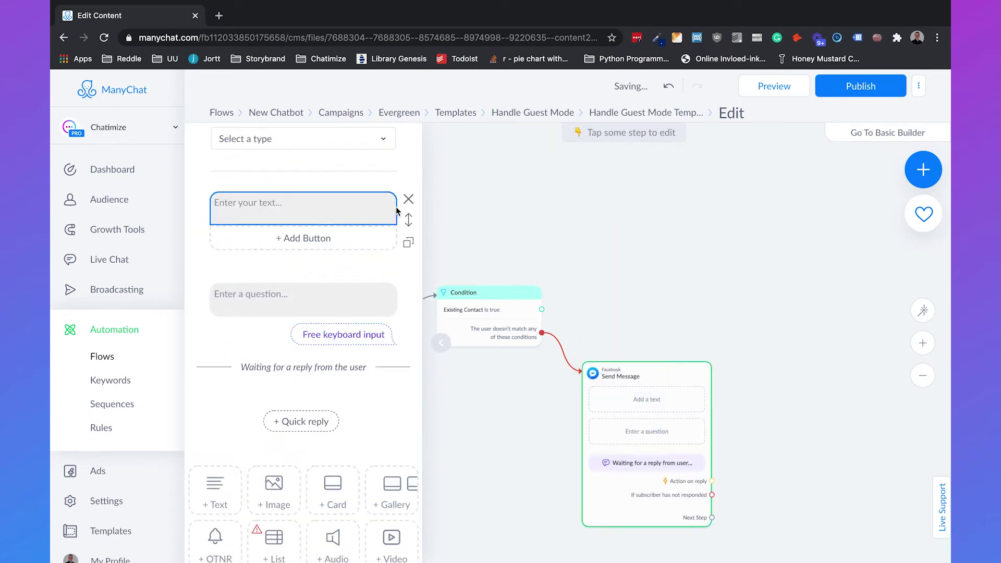
click(407, 198)
Write the question 'Hey! I am the chatbot of Chatimize. How may I call you?'
click(293, 219)
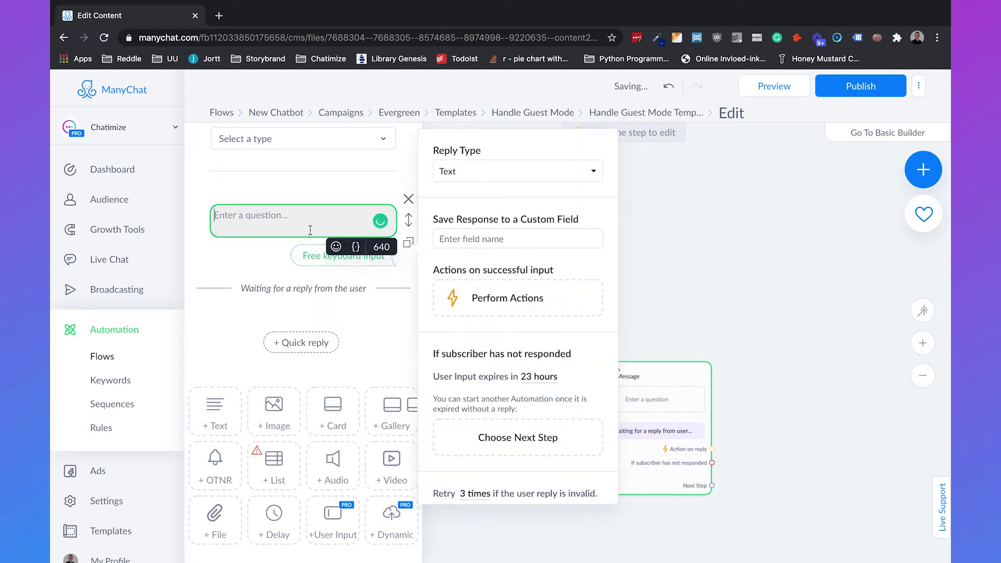
text(Hey! I am the ch)
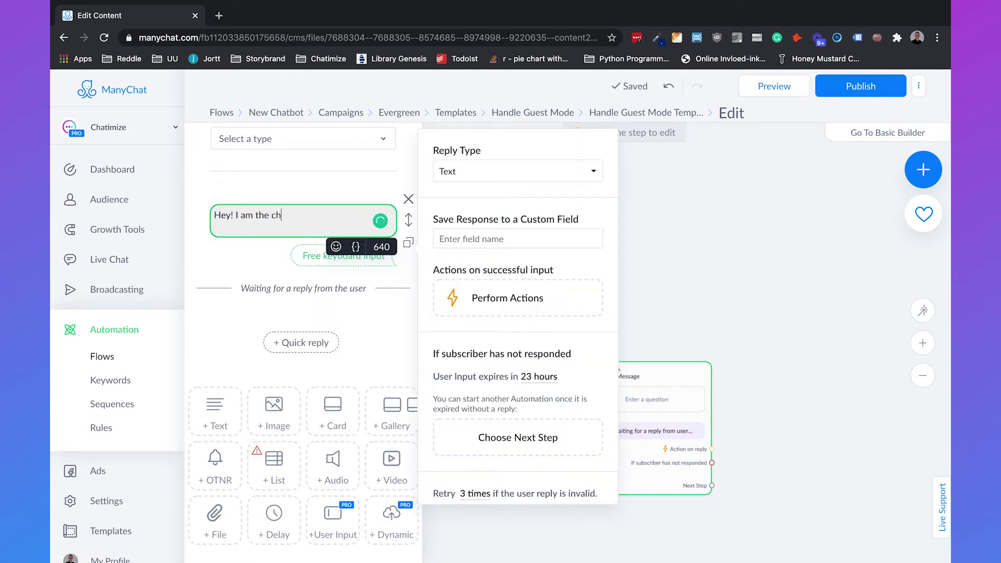
text(atbot off C)
key(BackSpace)
key(BackSpace)
key(BackSpace)
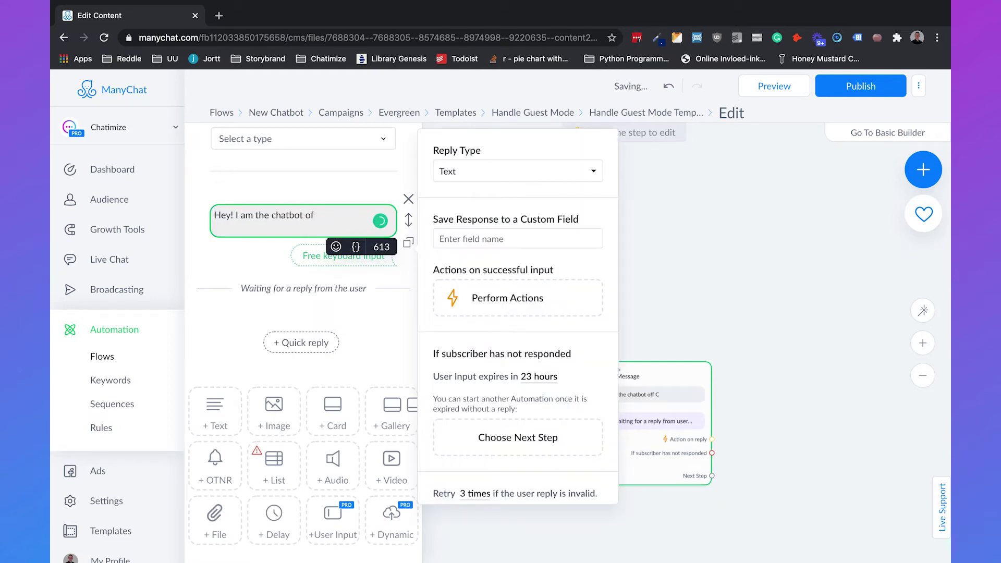
text(Chatimize. How may I call you?)
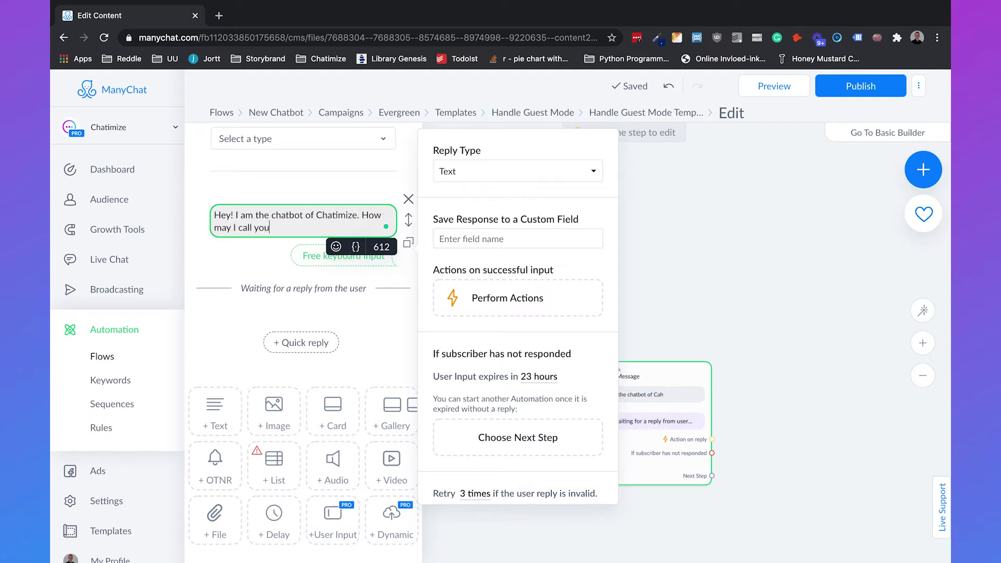
Save the guest's reply to the First Name Real custom field
click(499, 241)
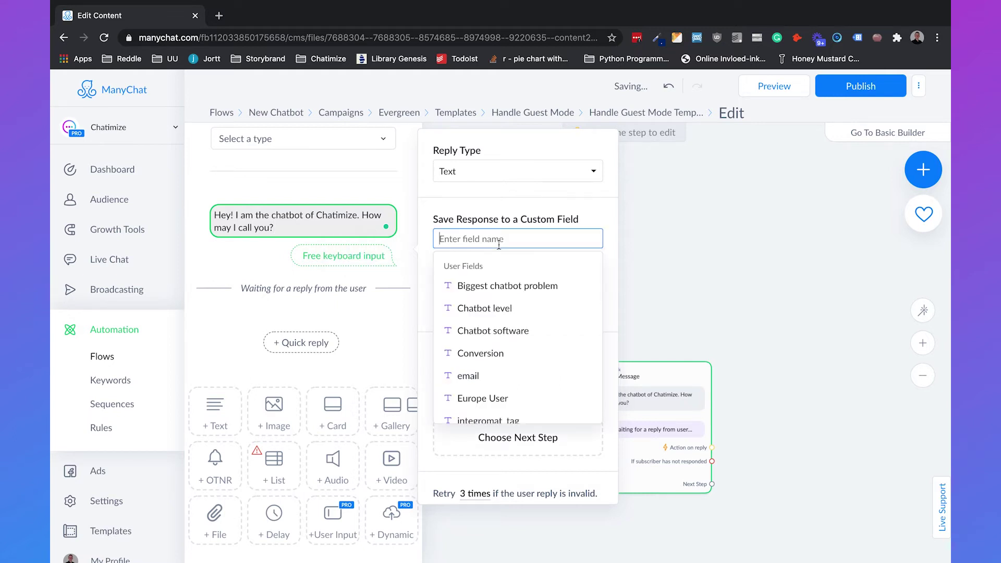
text(first name)
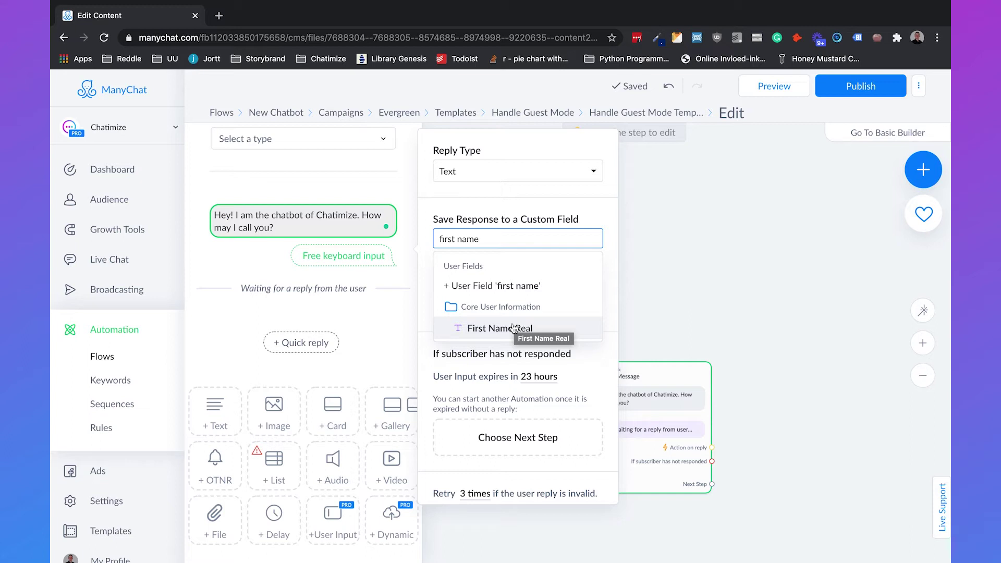
click(514, 327)
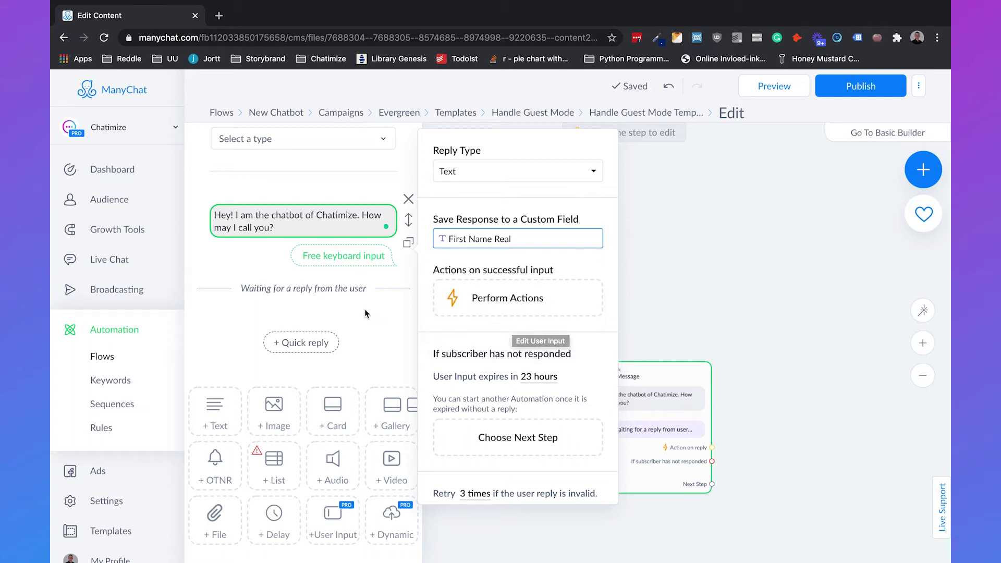
click(375, 345)
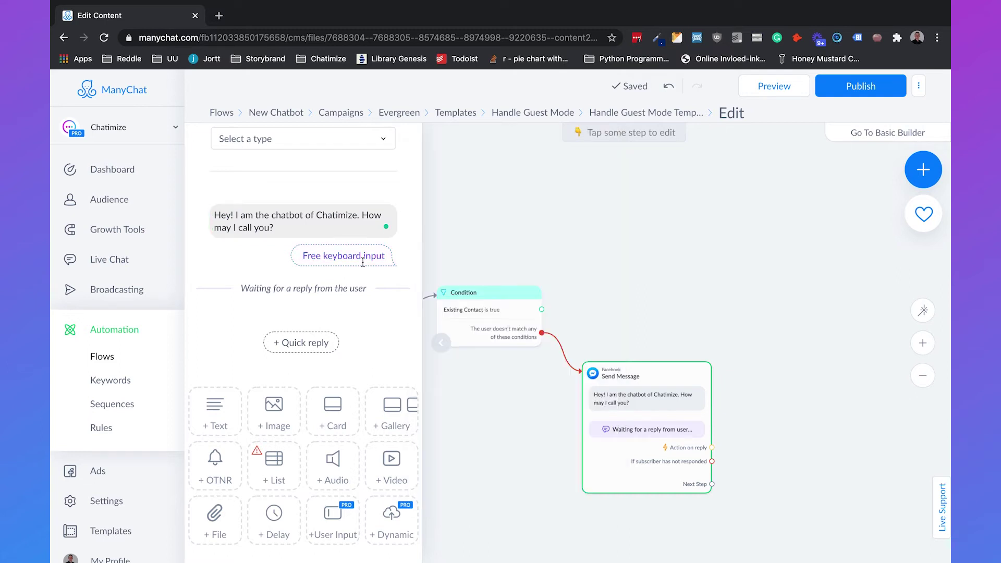
Set the message content type to Other and reposition the Send Message step
click(313, 139)
click(264, 261)
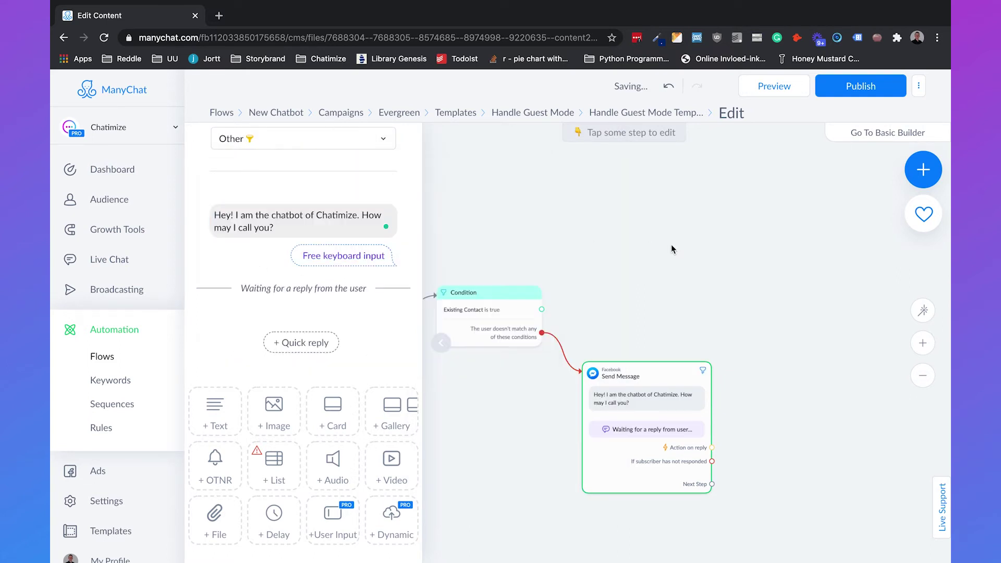
click(671, 245)
drag(734, 314, 645, 250)
drag(586, 313, 597, 355)
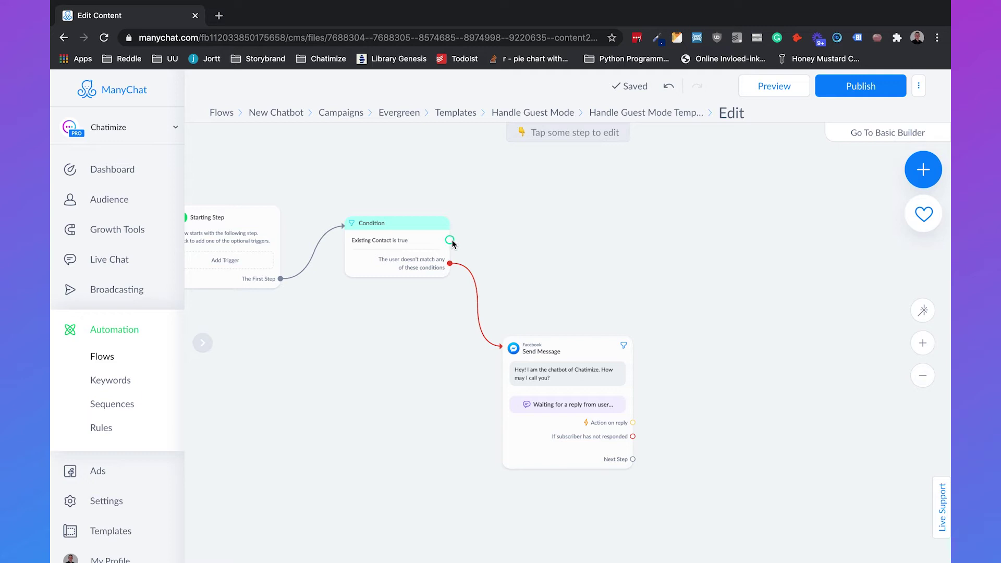
Add an Actions step and connect the Existing Contact branch to it
click(926, 168)
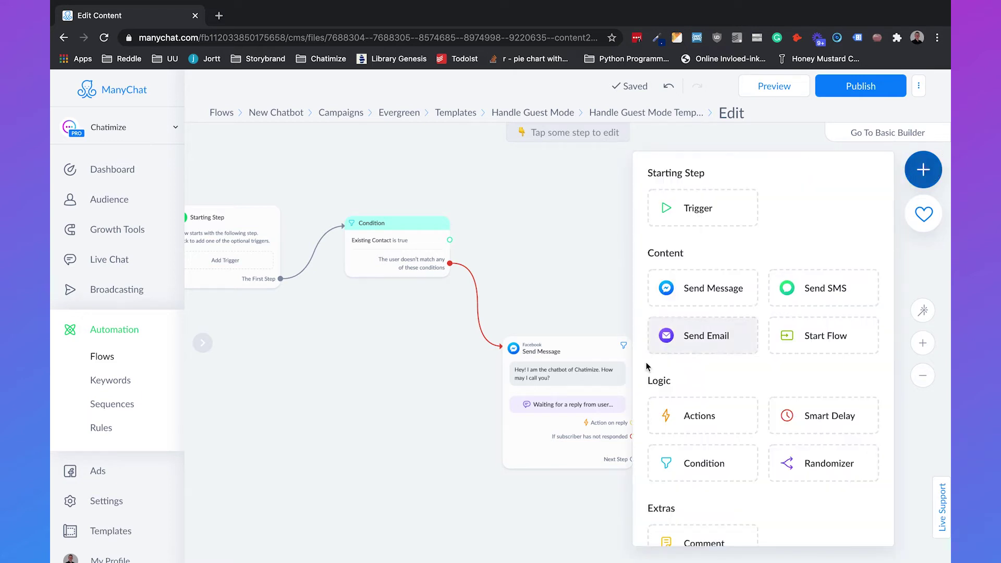
click(709, 414)
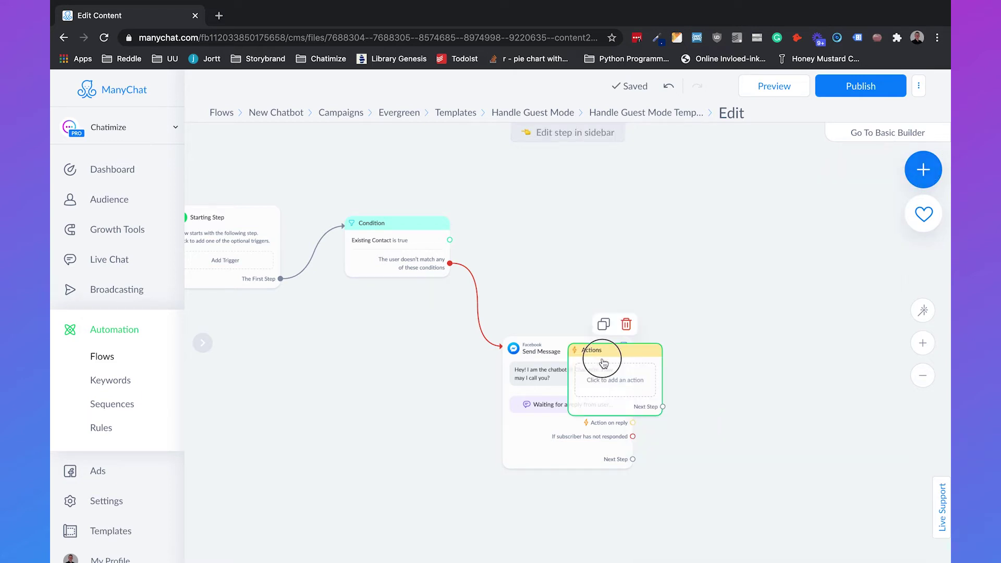
drag(599, 361, 552, 221)
drag(450, 240, 575, 243)
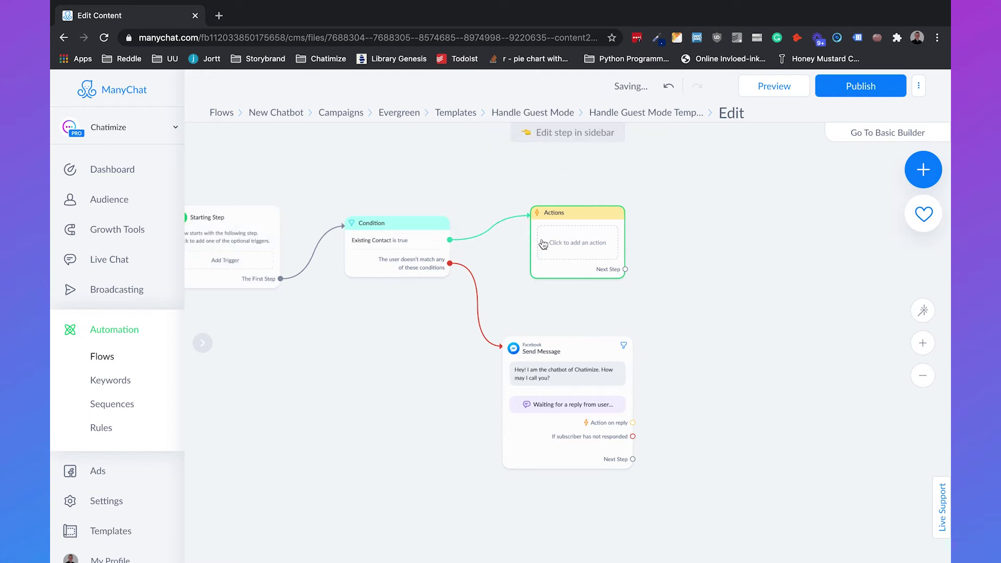
Add a Set Custom Field action targeting First Name Real
click(583, 245)
click(300, 199)
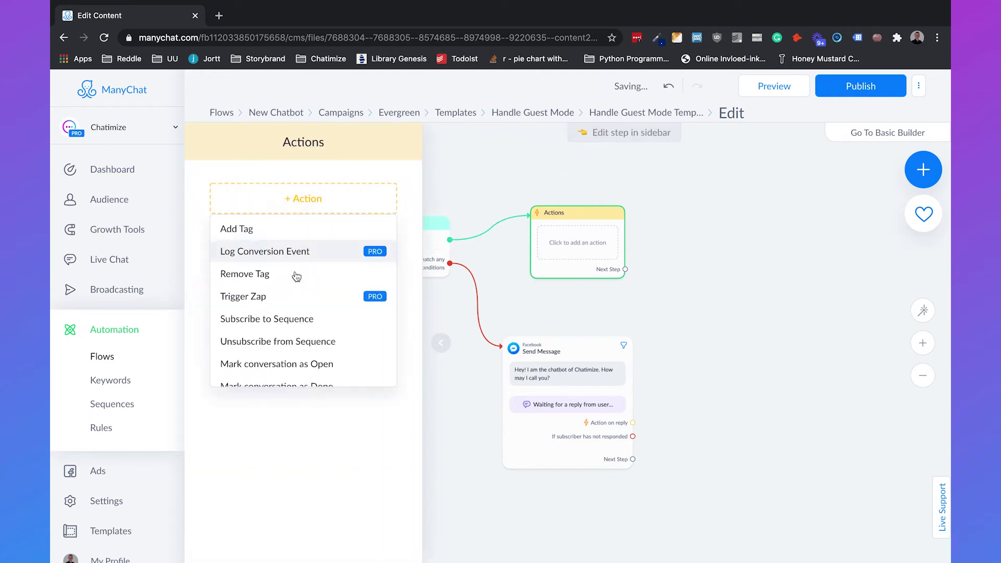
scroll(298, 293, down, 5)
click(284, 269)
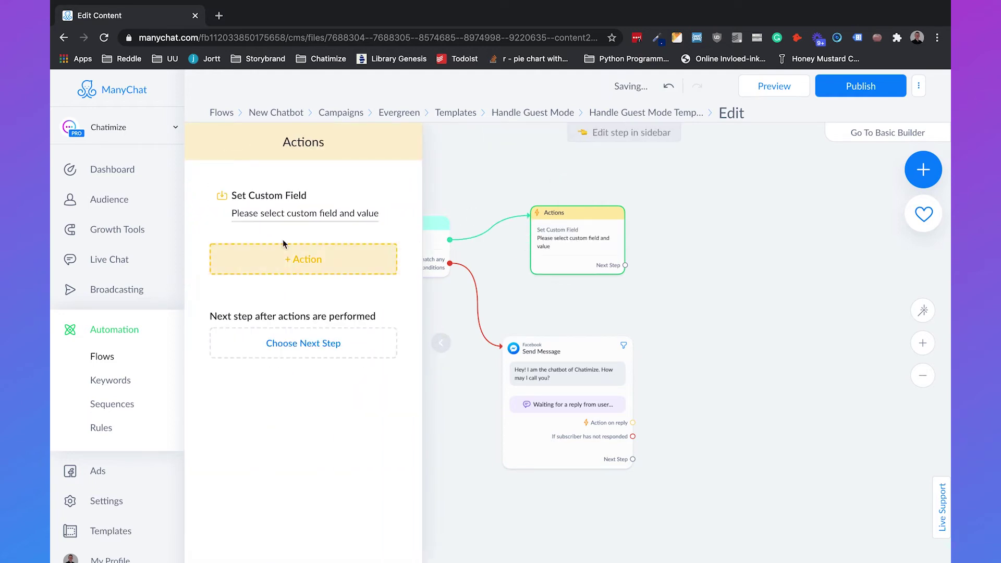
click(283, 213)
click(450, 214)
text(First)
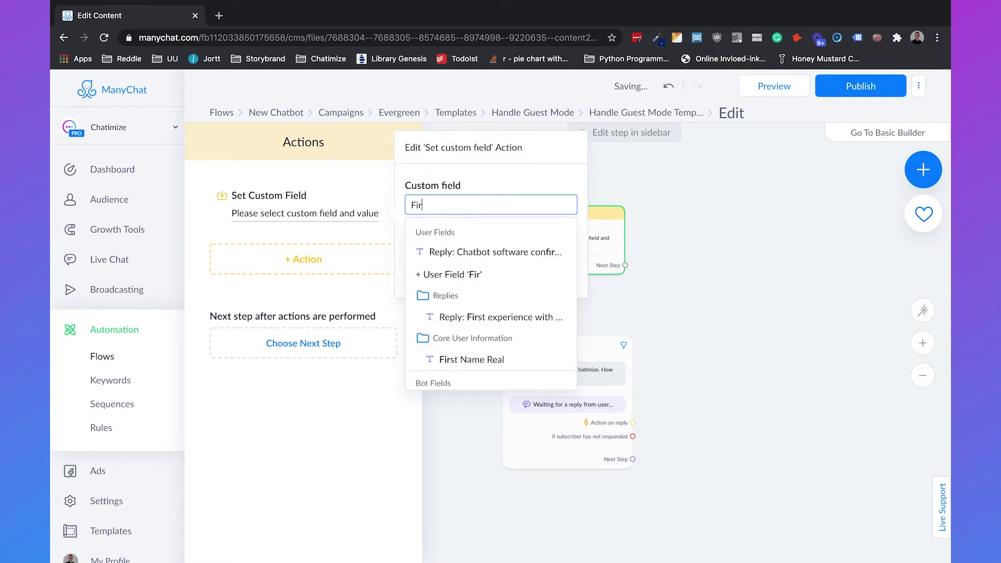
click(480, 338)
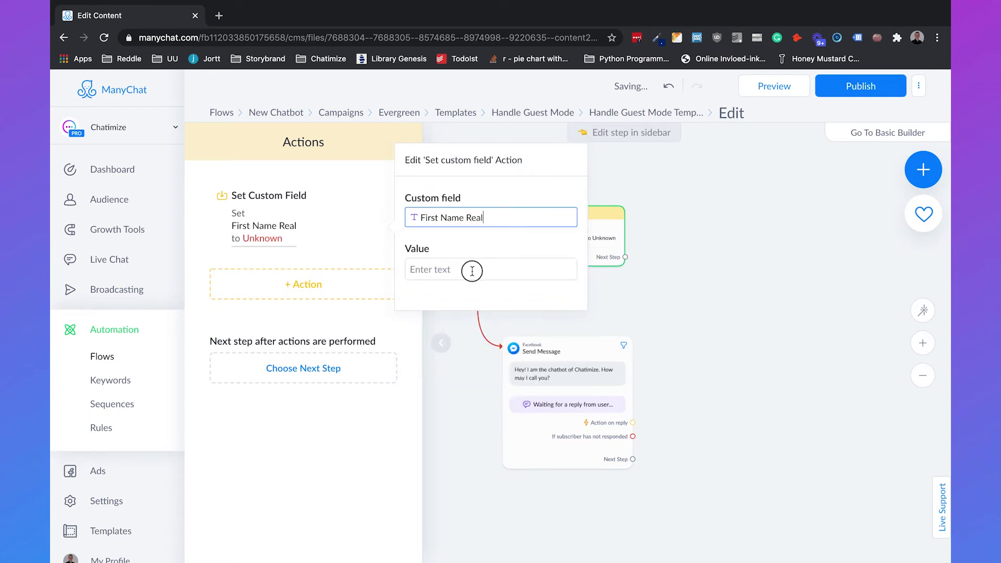
Set the First Name Real value to the contact's {First Name} field
click(470, 269)
text(f)
click(567, 289)
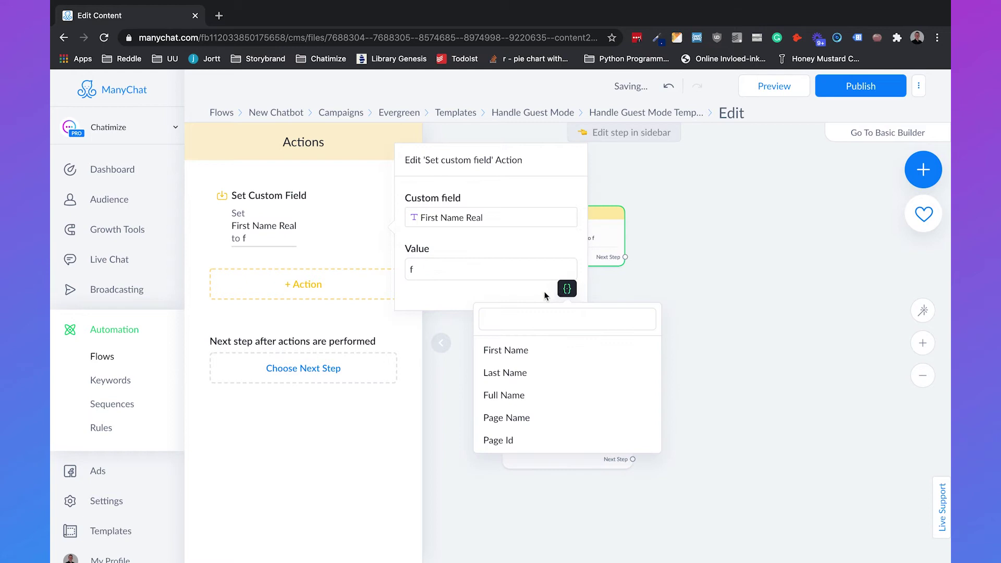
click(506, 350)
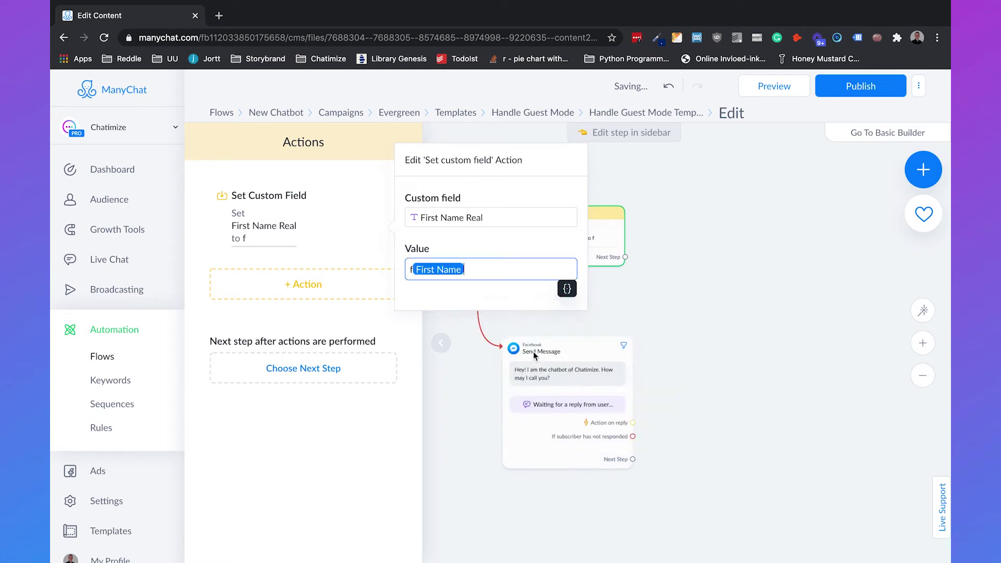
click(414, 270)
key(BackSpace)
click(697, 255)
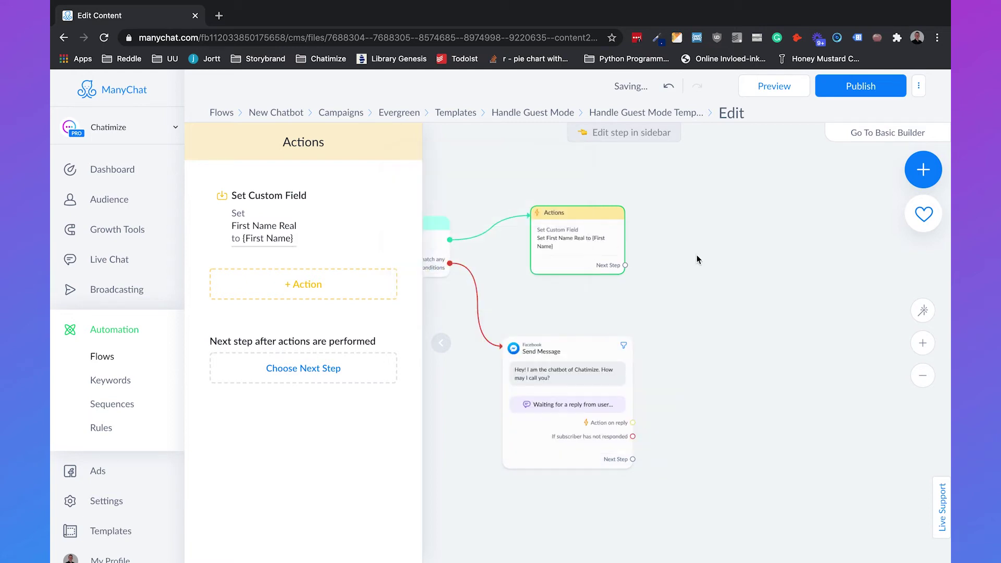
drag(598, 232, 570, 232)
click(706, 230)
click(729, 280)
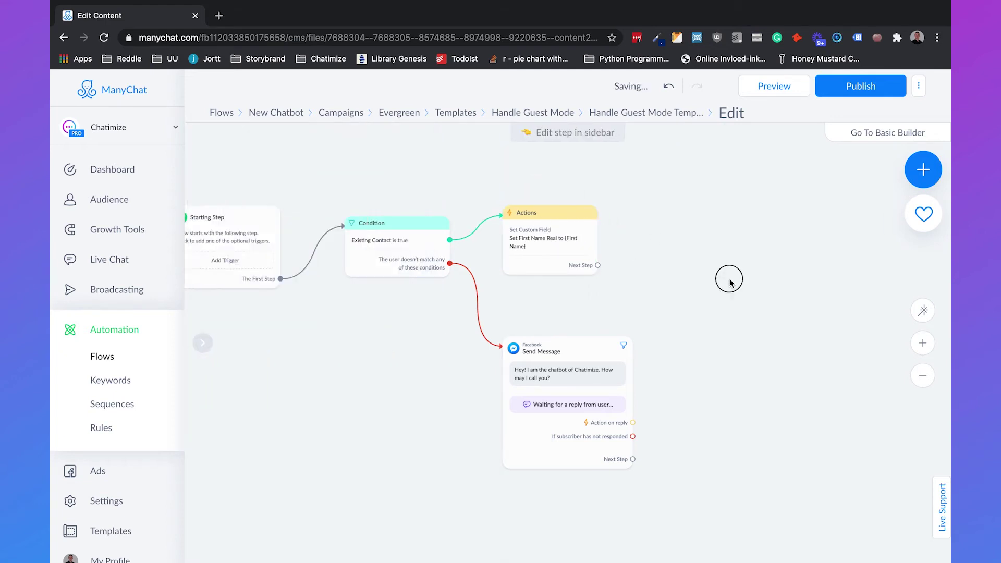
Add a Send Message step after Actions with content type Other
drag(438, 294, 563, 253)
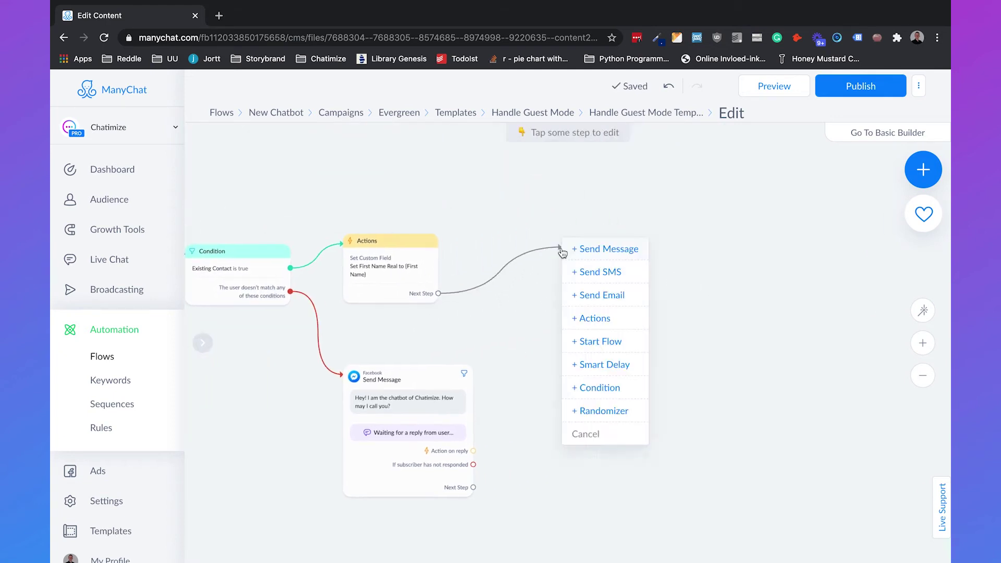
click(576, 249)
click(290, 199)
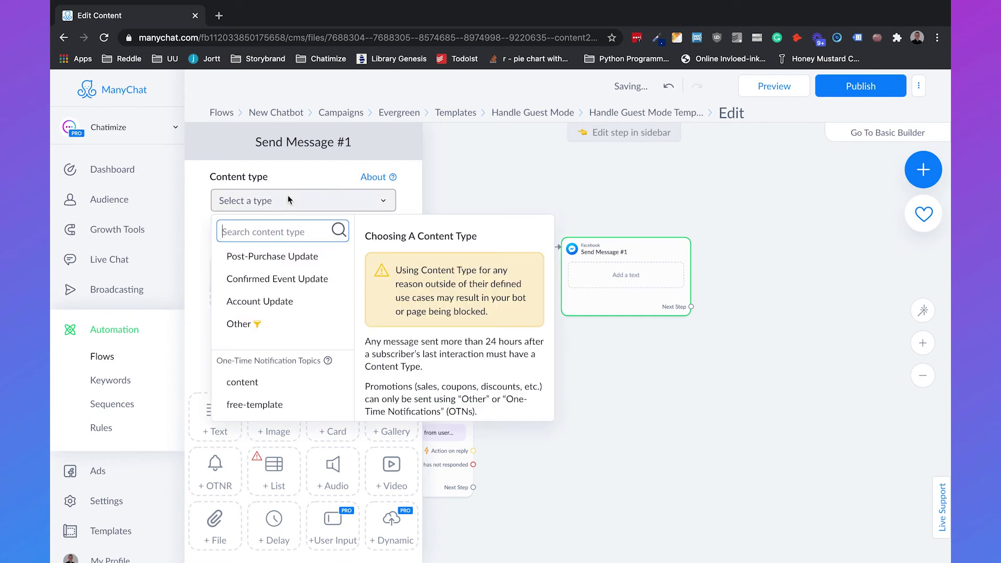
click(256, 330)
Write 'Hey {First Name Real}! 👋' with 'Rest of the flow.' on a second line
click(264, 268)
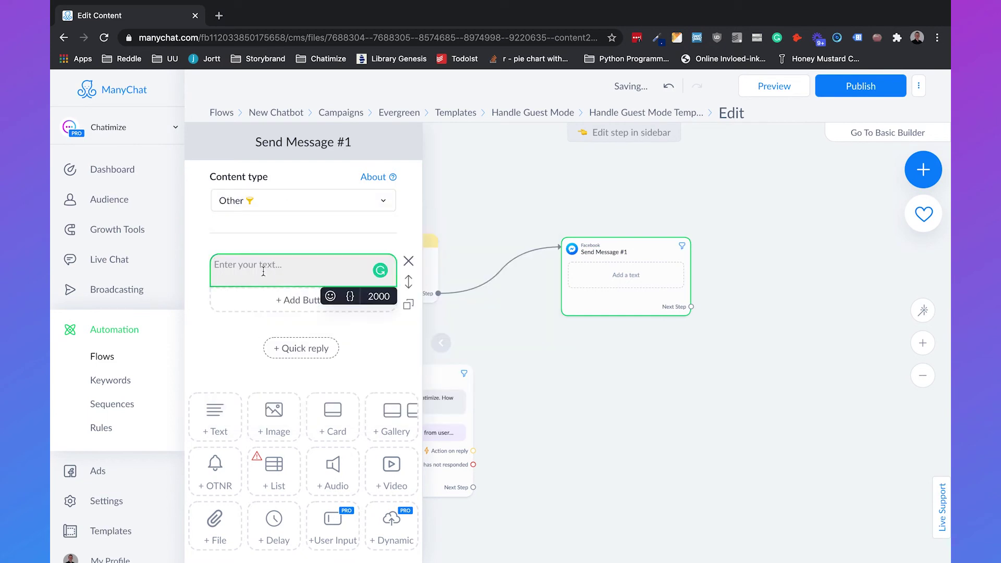
text(Hey)
click(348, 297)
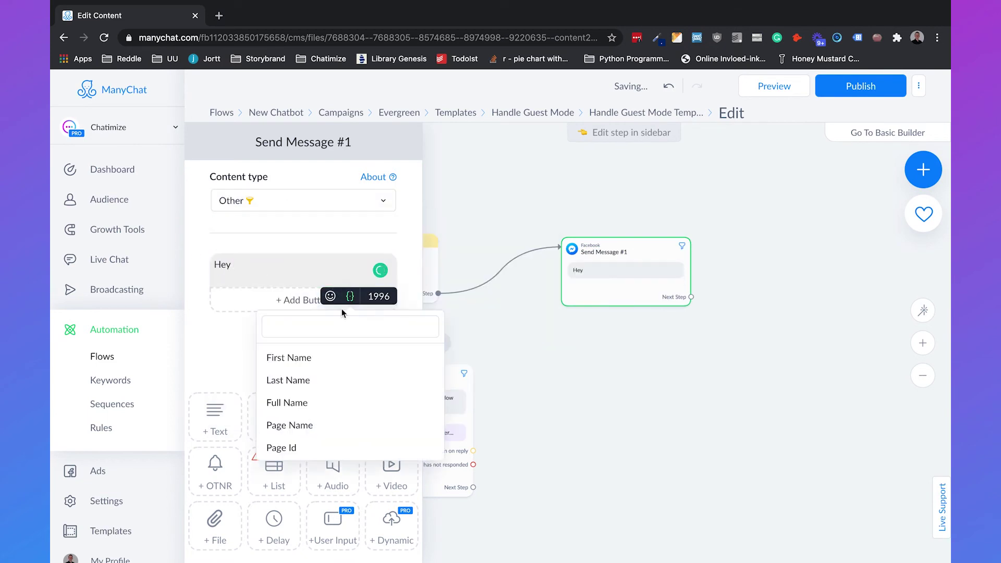
text(first)
click(313, 400)
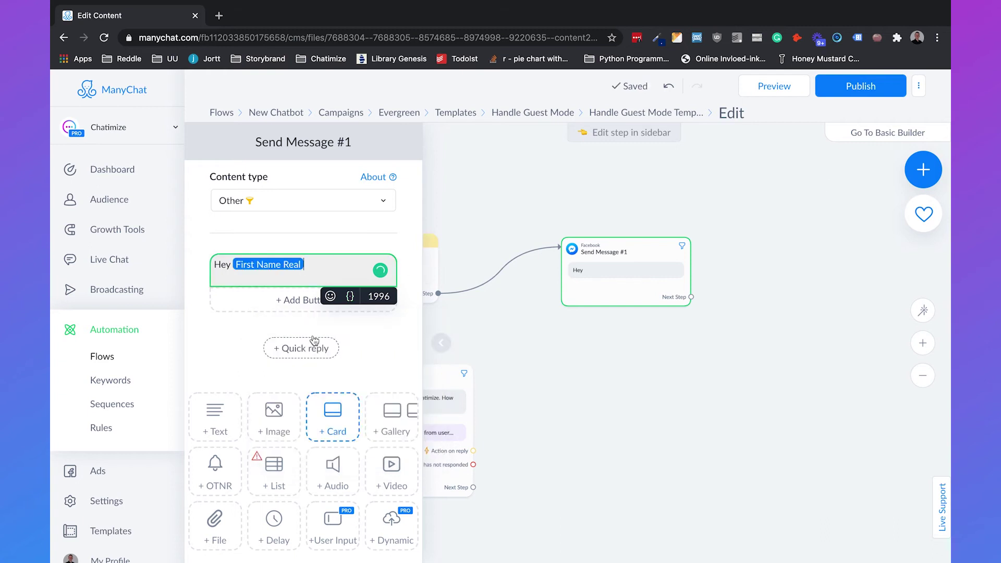
text(!)
click(331, 296)
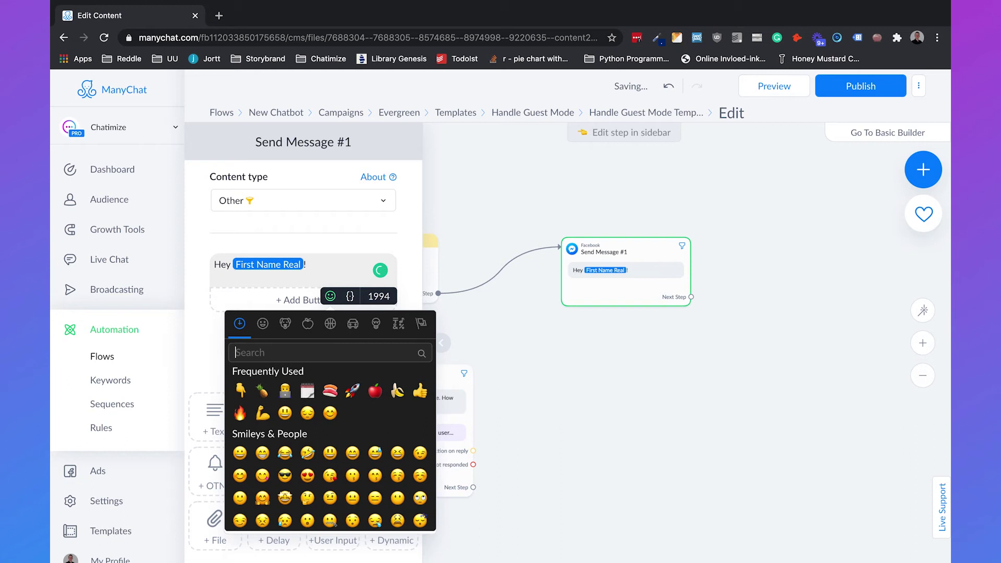
text(hand)
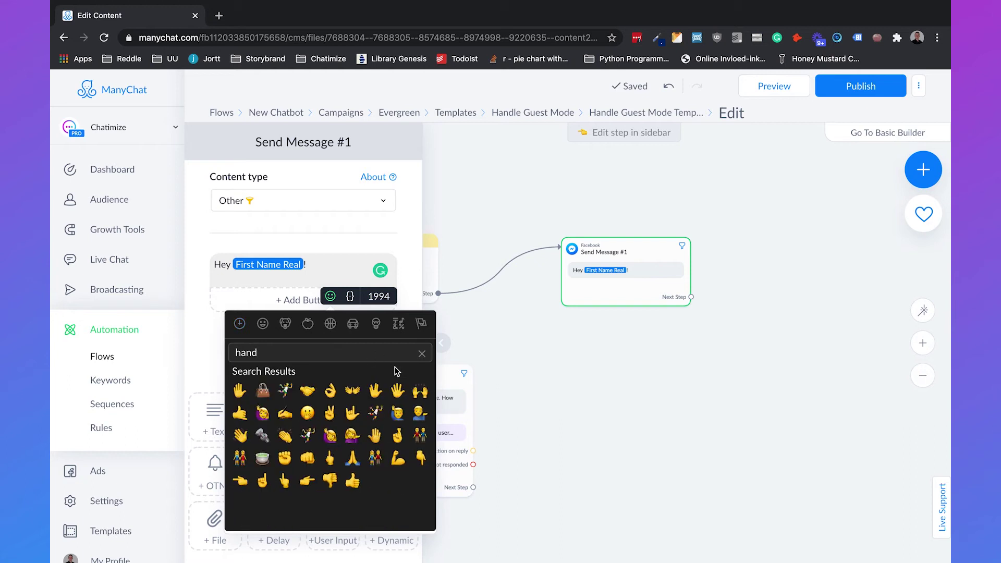
click(240, 437)
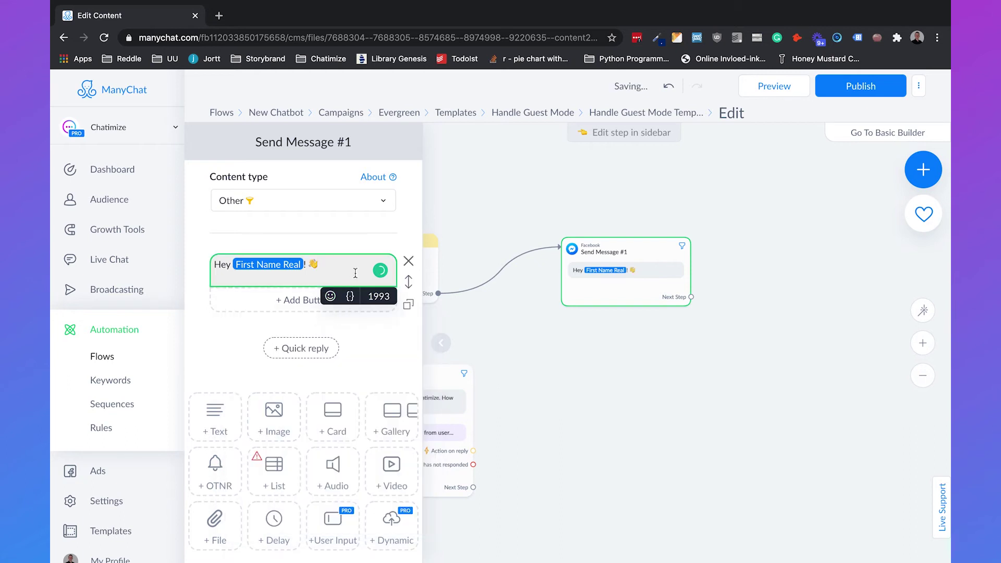
key(Return)
text(Rest of the flow.)
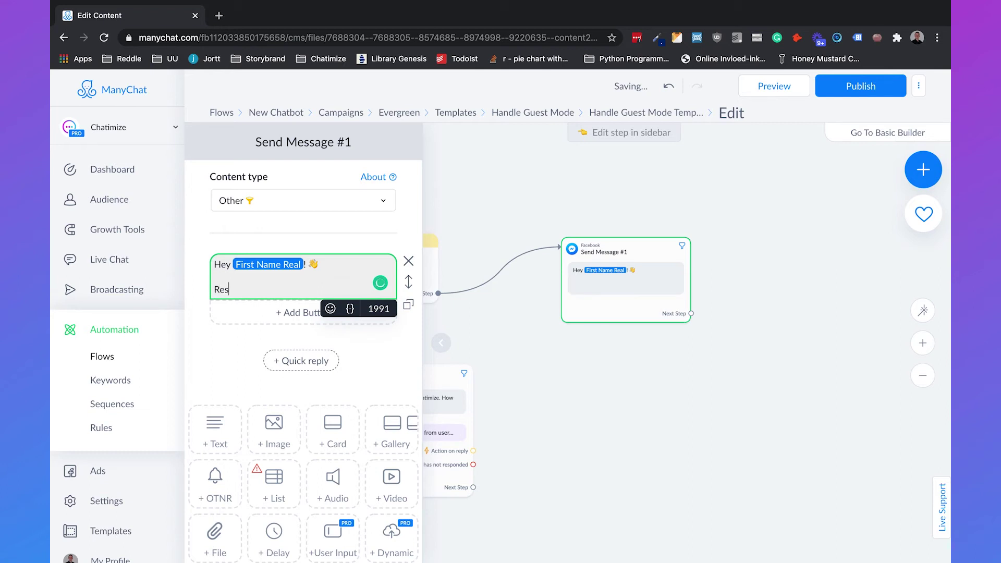
click(681, 355)
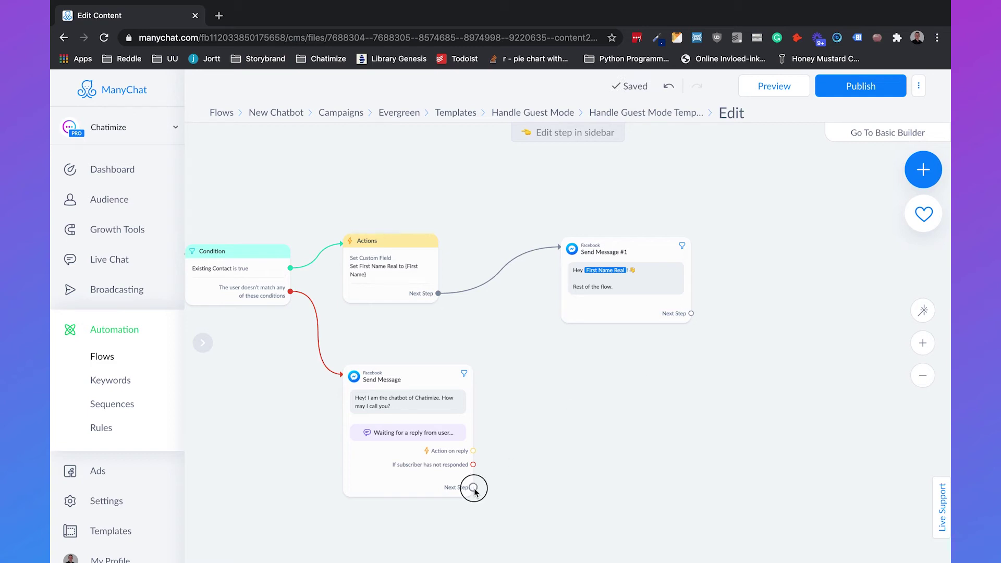
Connect the guest name question's Next Step to Send Message #1
drag(474, 487, 594, 308)
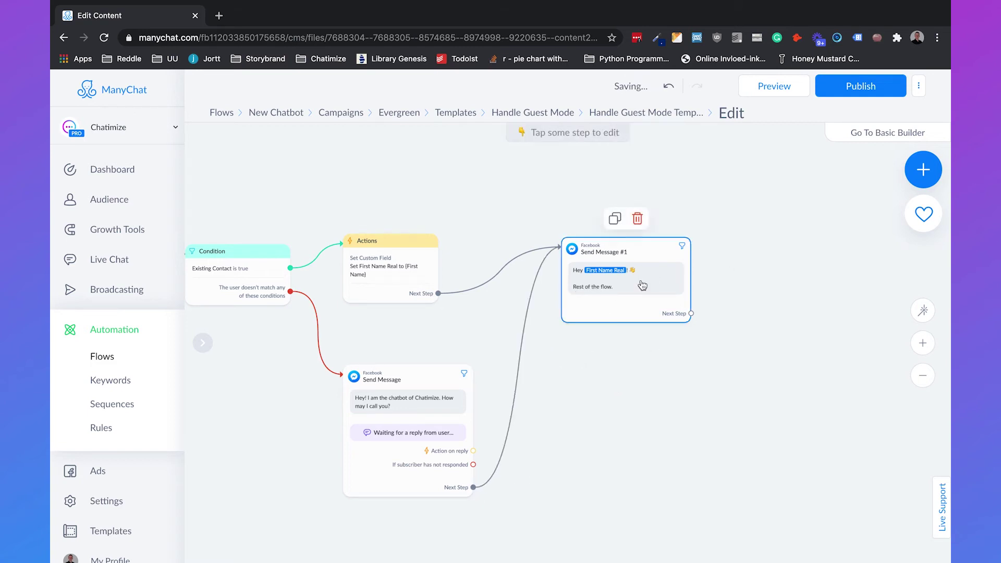
drag(609, 372, 737, 382)
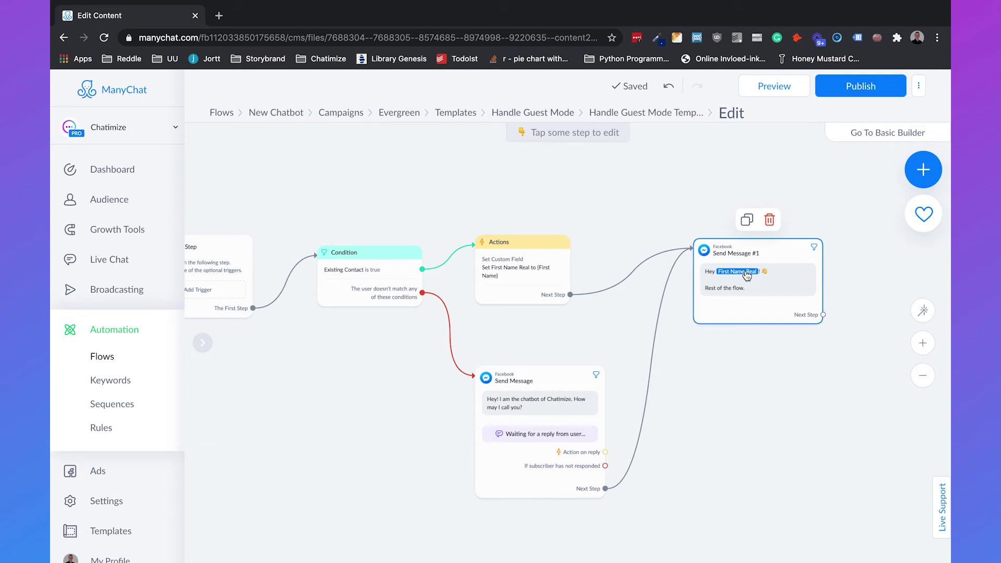
click(645, 215)
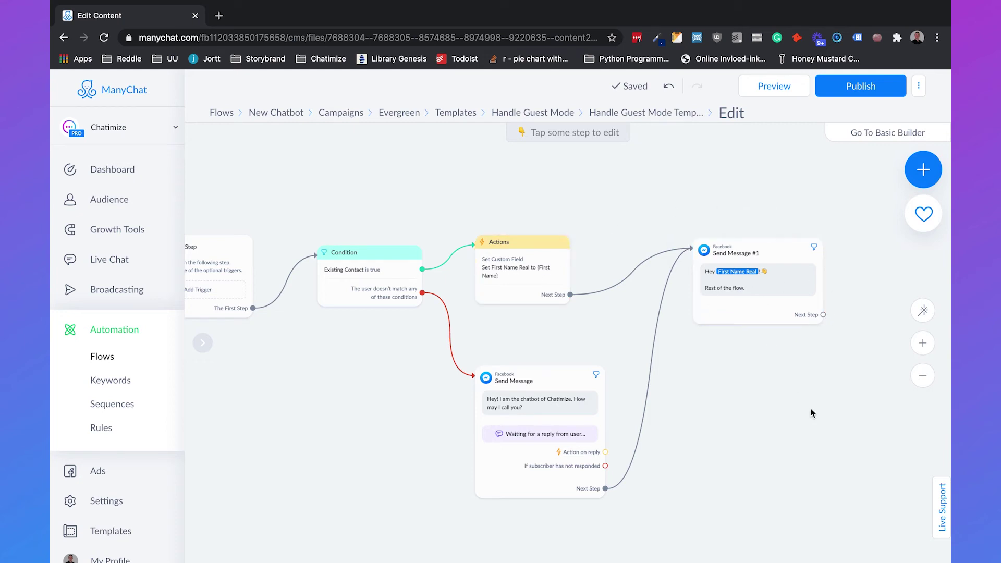
scroll(811, 409, left, 3)
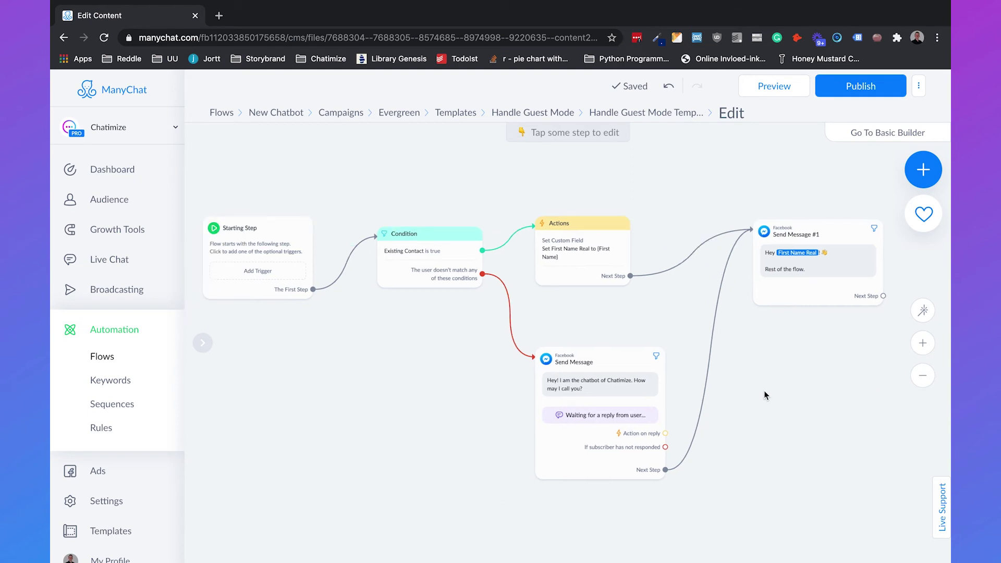
Open chatimize.com in a new private browsing window
key(ctrl+shift+n)
text(chatimize.com)
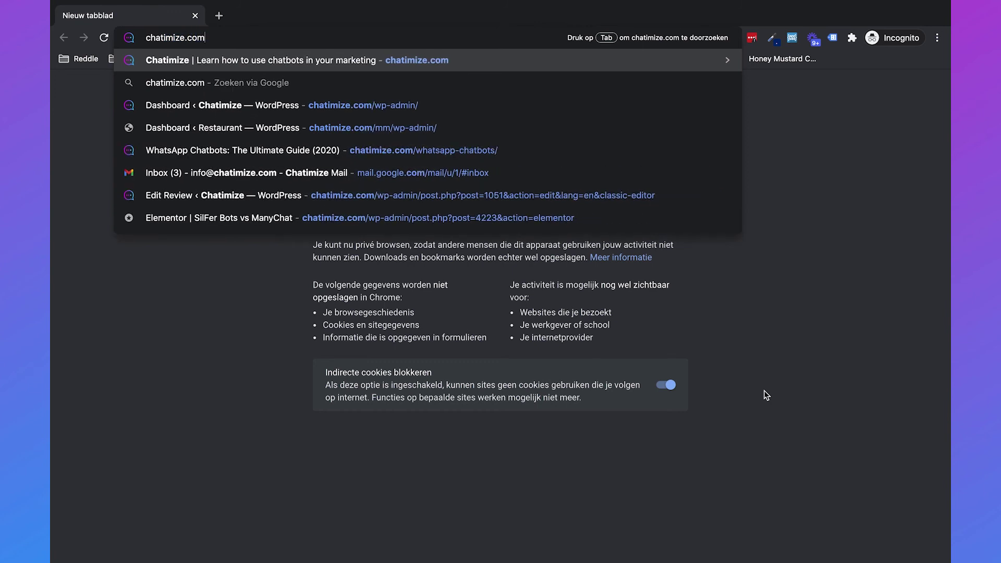
key(Return)
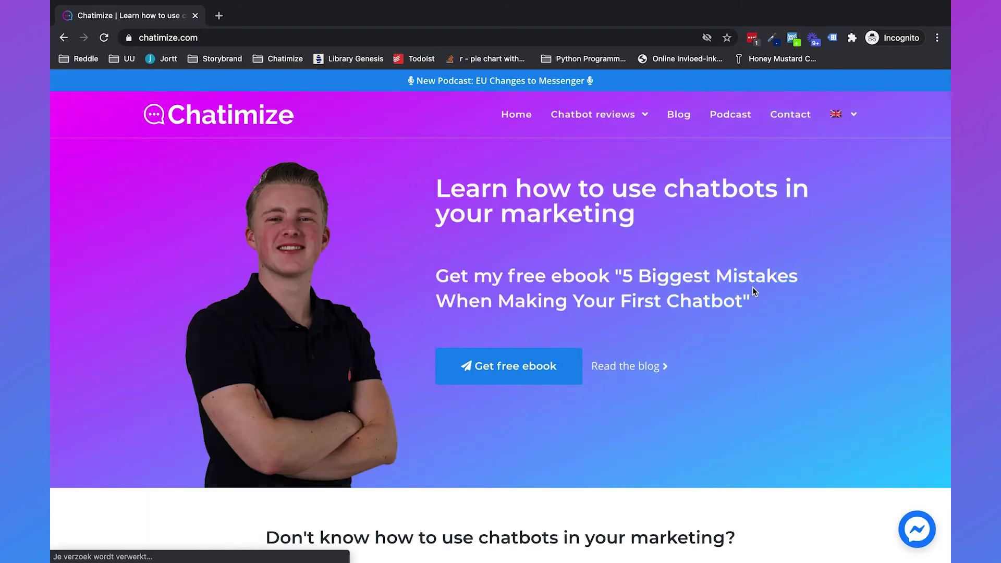
Start the Messenger chat as a guest and reply with a first name
click(916, 529)
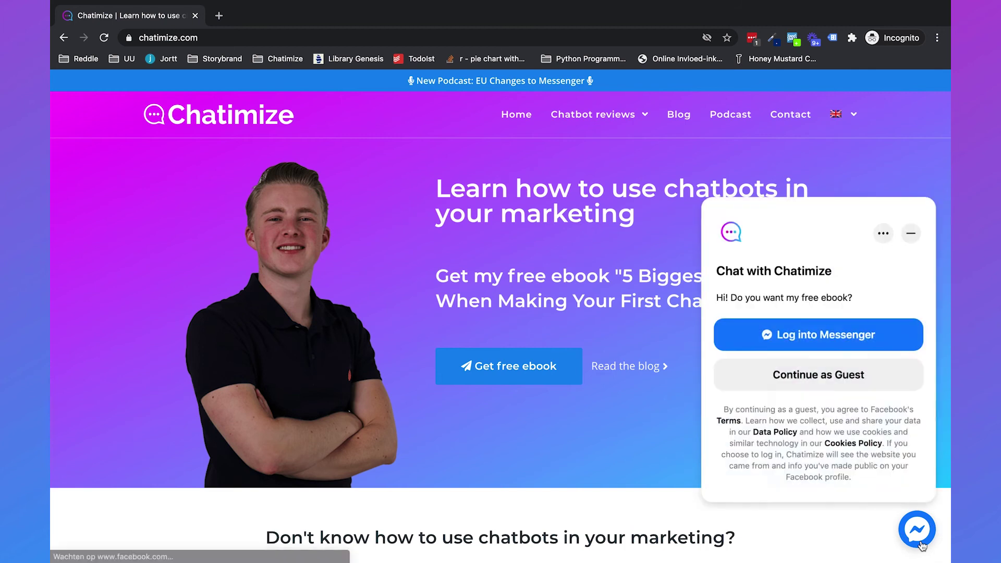
click(848, 385)
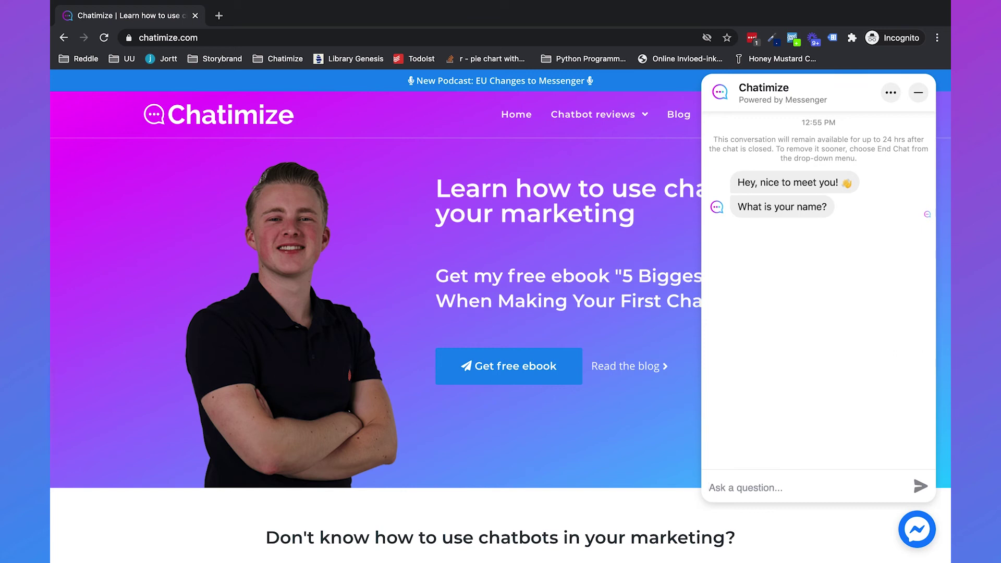
text(Joren)
key(Return)
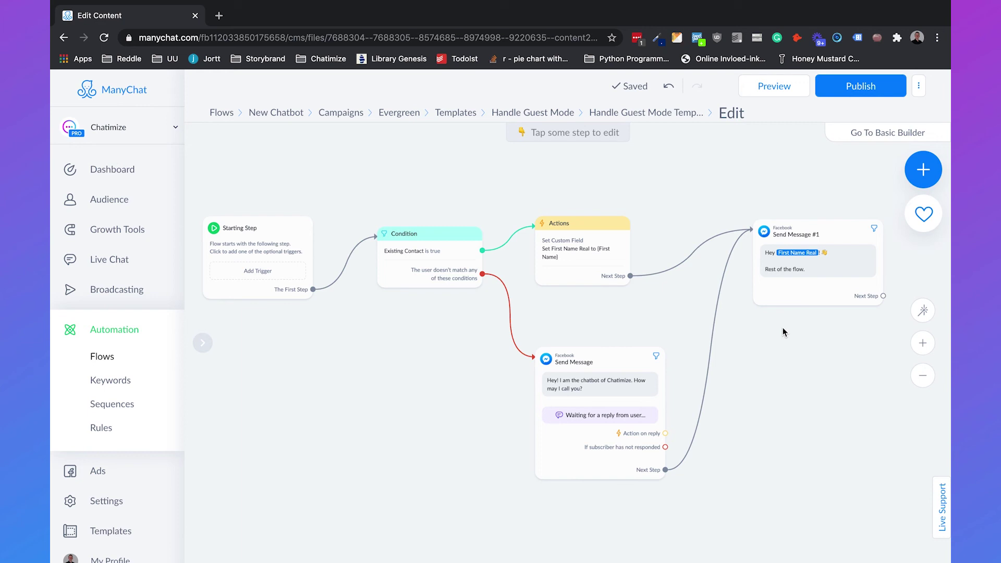
scroll(800, 345, right, 2)
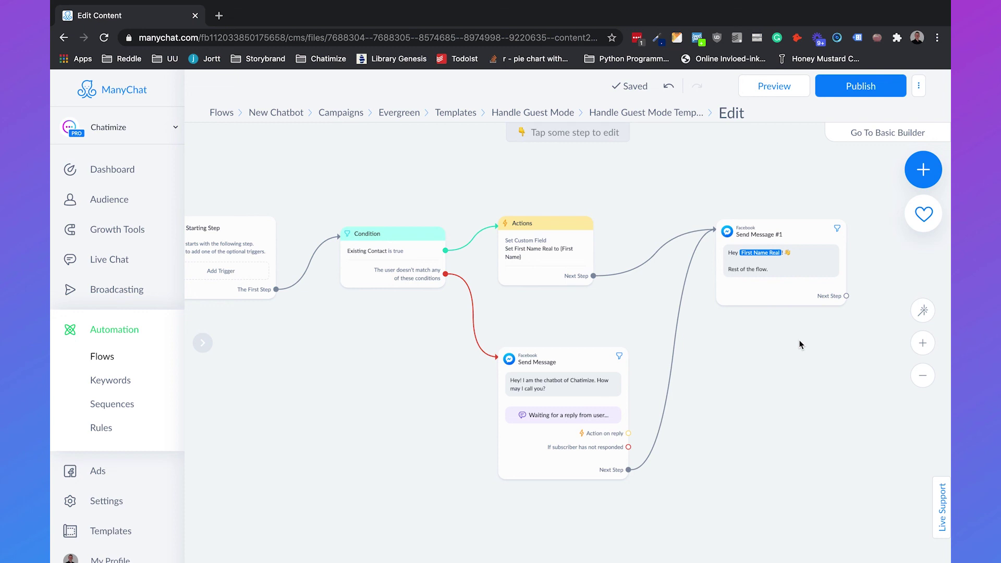
drag(800, 345, 840, 344)
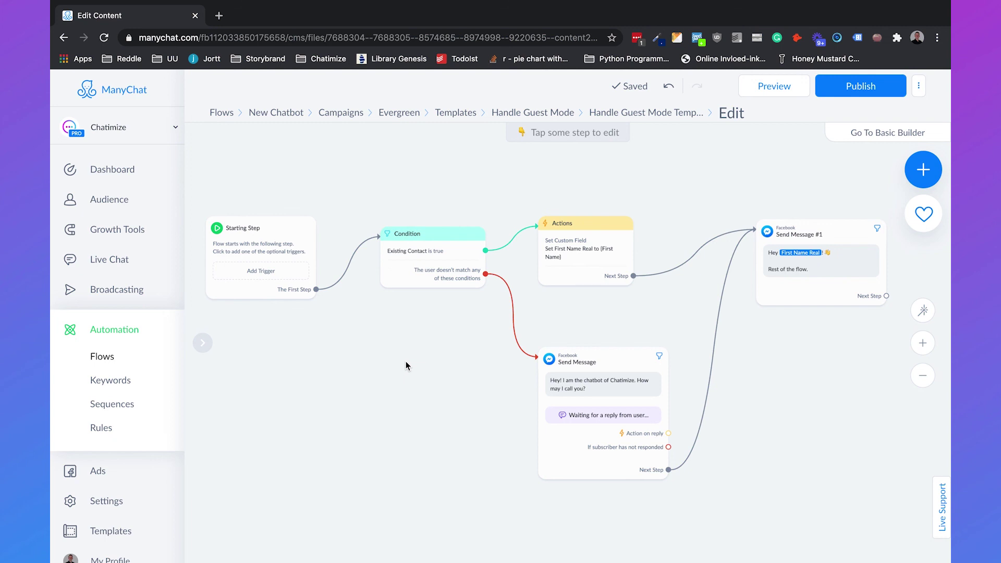
mouse_move(445, 284)
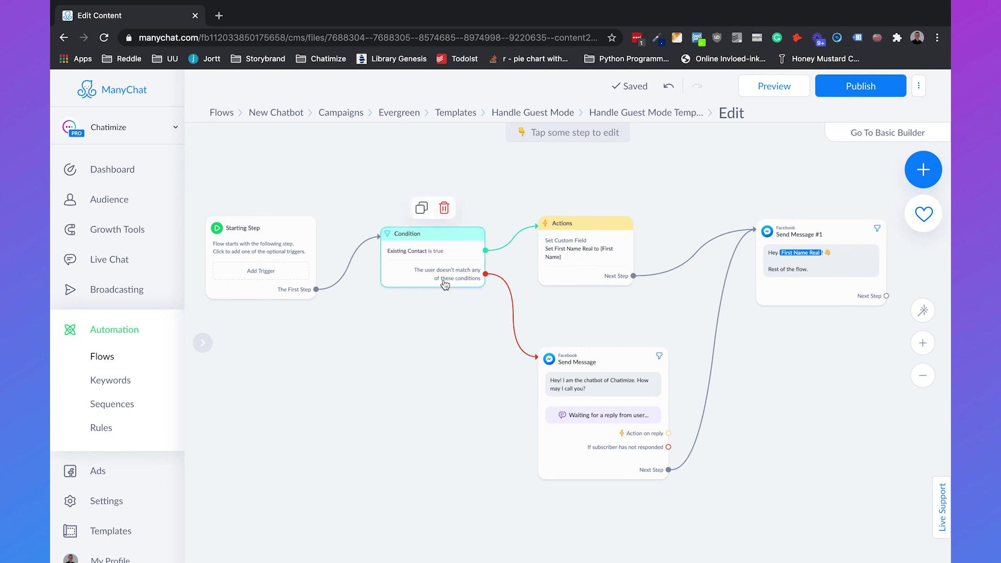
mouse_move(554, 277)
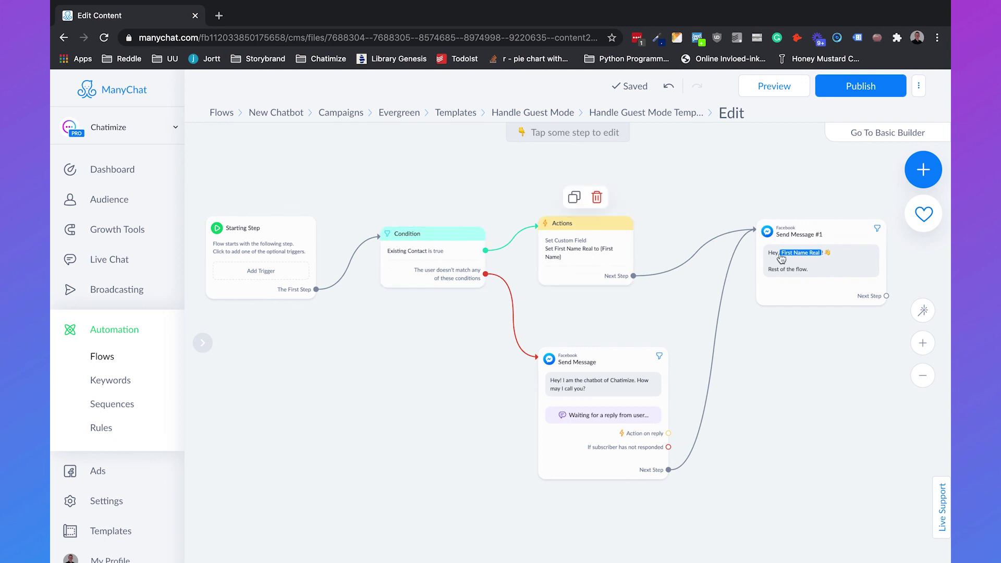
mouse_move(807, 266)
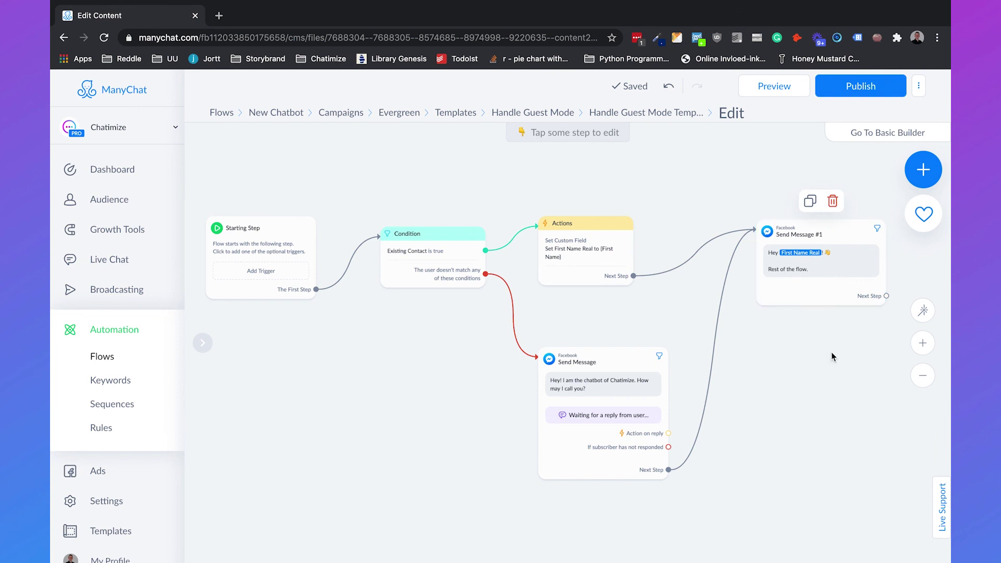
mouse_move(563, 415)
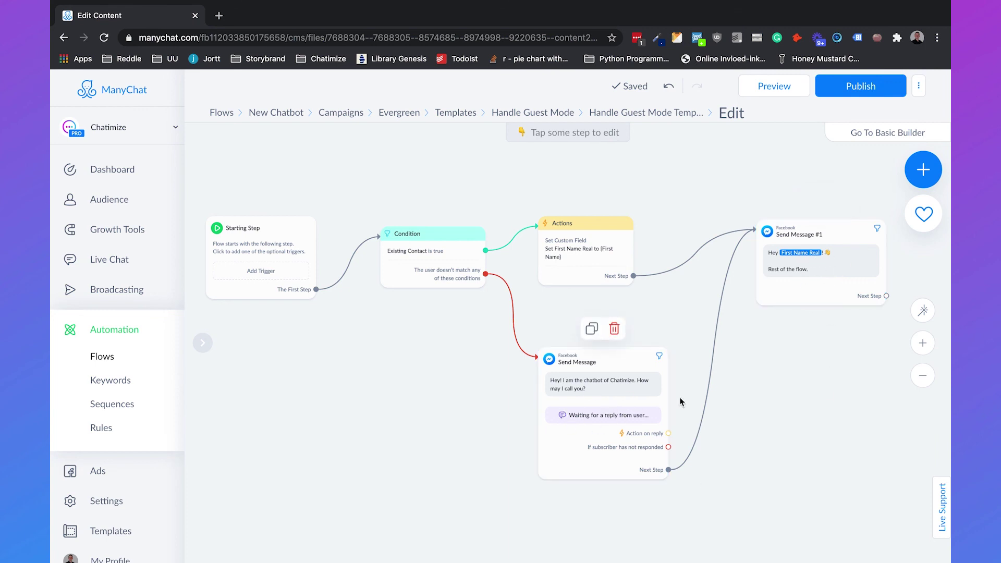
mouse_move(842, 266)
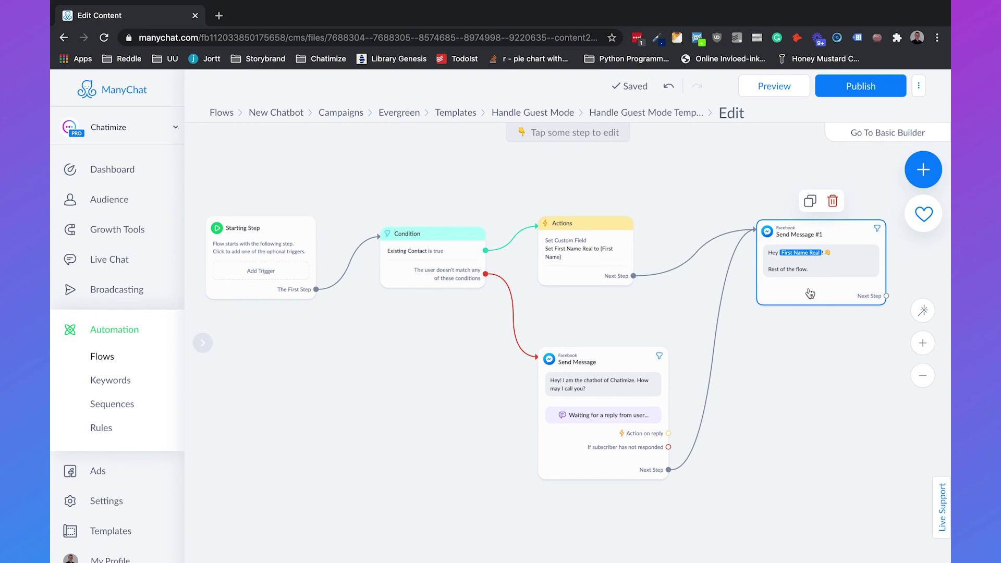